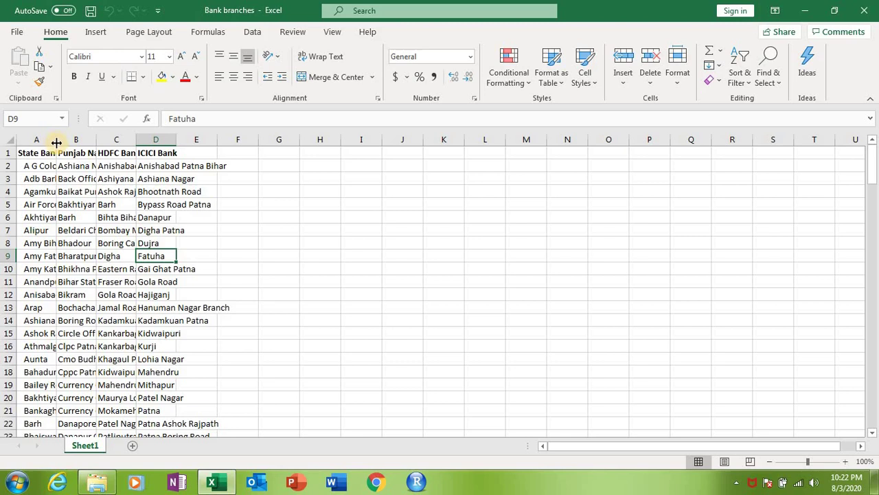
Step: Widen column A until its branch names show, and narrow it again
{"action": "left_click_drag", "start_coordinate": [56, 142], "coordinate": [96, 148]}
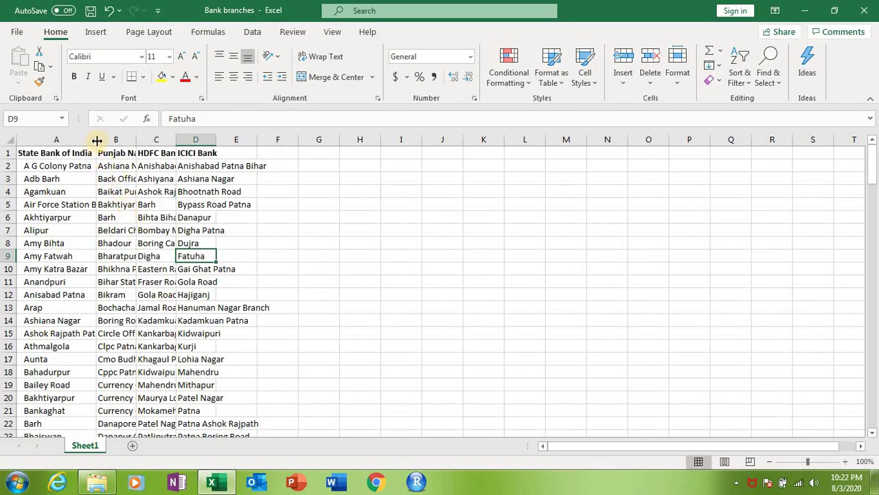
{"action": "left_click_drag", "start_coordinate": [97, 140], "coordinate": [63, 139]}
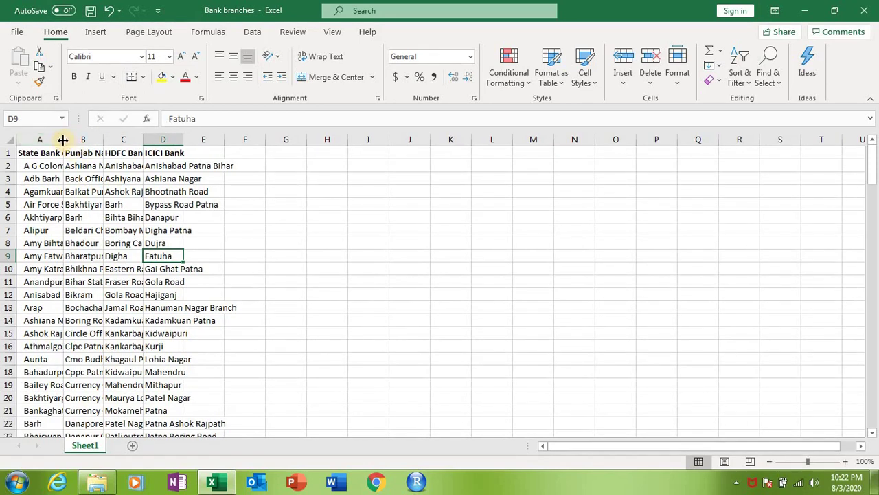
{"action": "mouse_move", "coordinate": [62, 140]}
{"action": "left_mouse_down"}
{"action": "mouse_move", "coordinate": [101, 141]}
{"action": "mouse_move", "coordinate": [63, 141]}
{"action": "left_mouse_up"}
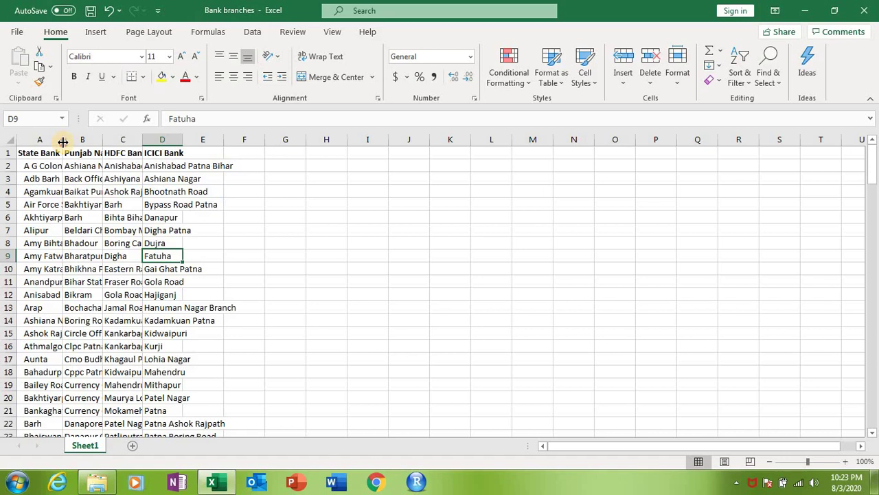
Step: AutoFit column A, and reduce its width to just fit the branch names in the first rows
{"action": "double_click", "coordinate": [63, 142]}
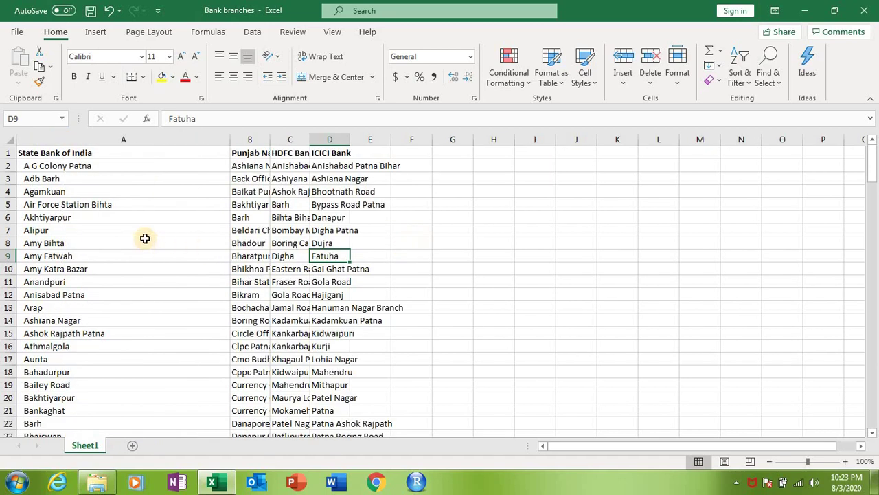
{"action": "scroll", "coordinate": [145, 238], "scroll_direction": "down", "scroll_amount": 20}
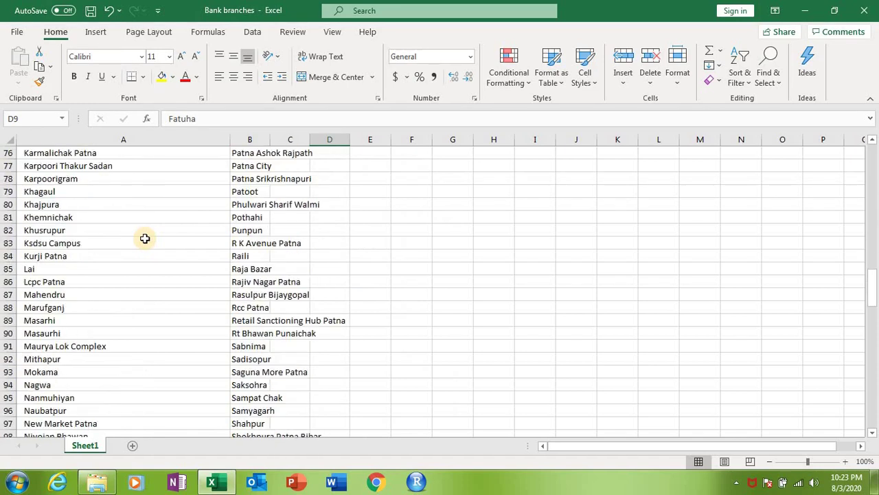
{"action": "scroll", "coordinate": [145, 239], "scroll_direction": "down", "scroll_amount": 11}
{"action": "scroll", "coordinate": [145, 238], "scroll_direction": "up", "scroll_amount": 18}
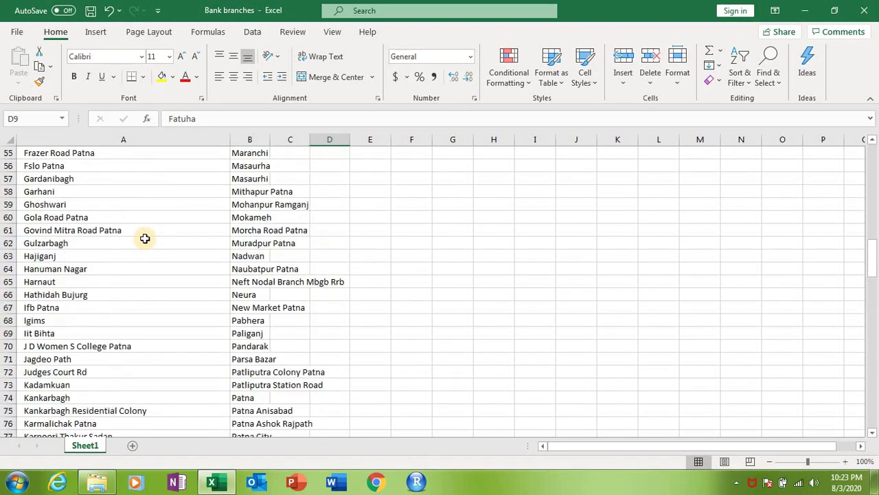
{"action": "scroll", "coordinate": [145, 238], "scroll_direction": "up", "scroll_amount": 18}
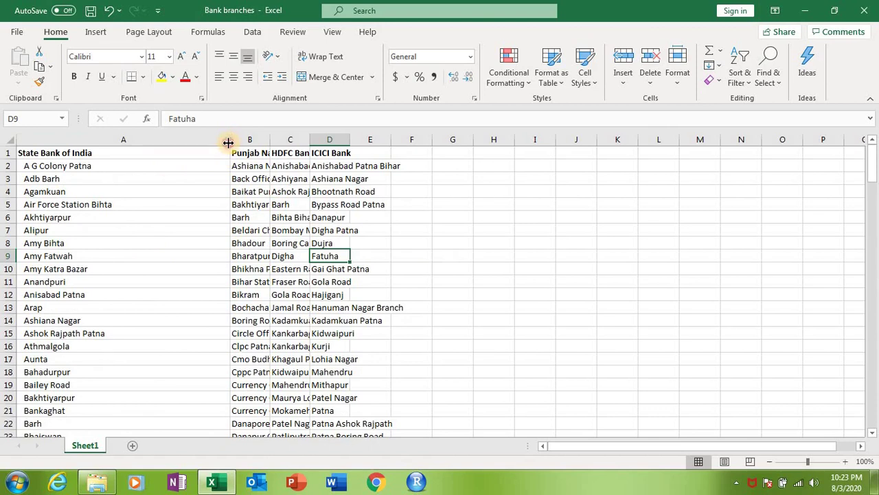
{"action": "left_click_drag", "start_coordinate": [228, 142], "coordinate": [123, 142]}
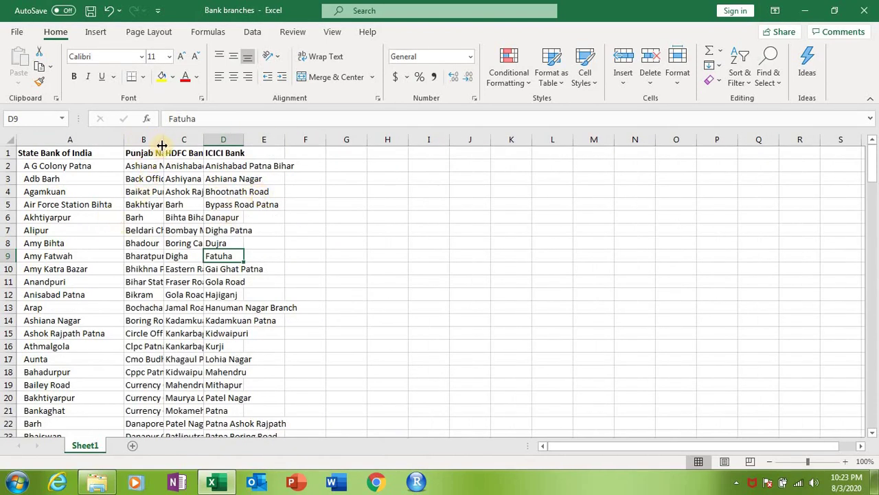
Step: AutoFit columns B, C and D to their longest entries
{"action": "double_click", "coordinate": [163, 143]}
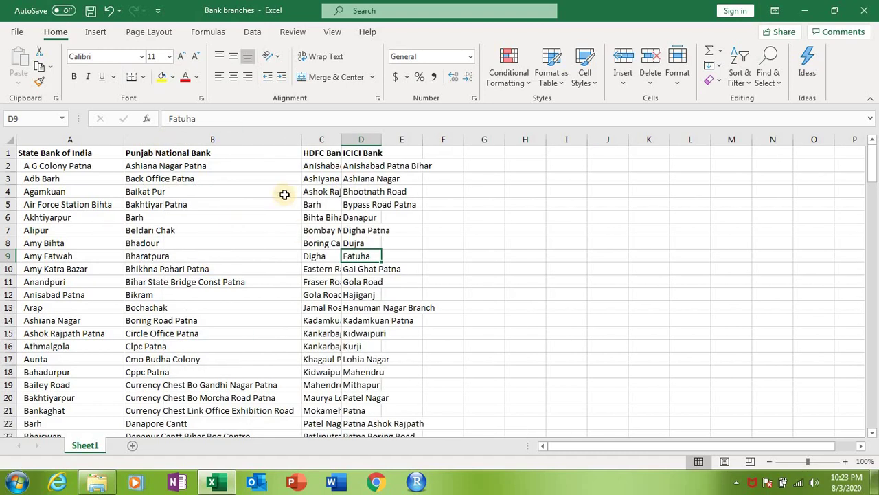
{"action": "double_click", "coordinate": [342, 142]}
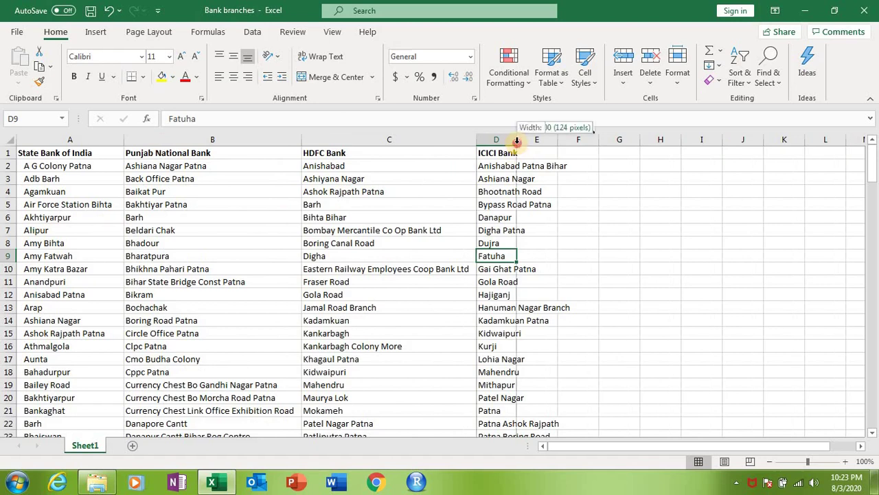
{"action": "double_click", "coordinate": [516, 140]}
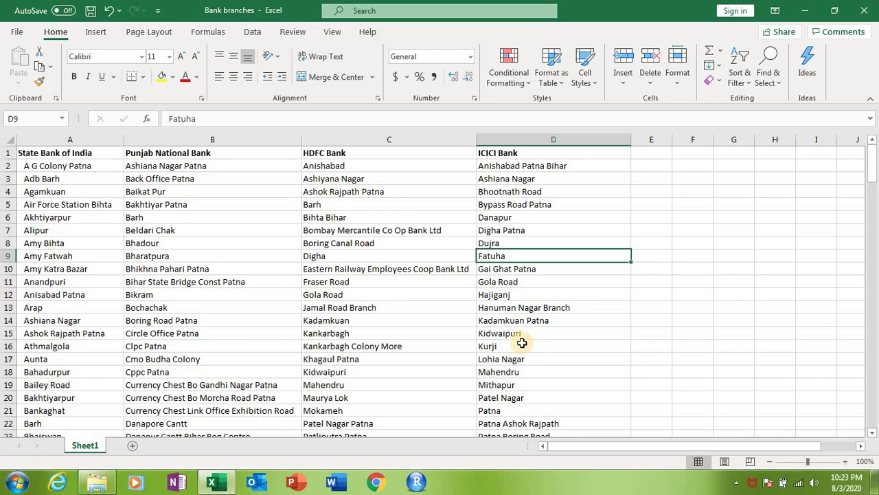
Step: Look through the branch lists of all four banks to check that the entries fit their columns
{"action": "scroll", "coordinate": [349, 308], "scroll_direction": "down", "scroll_amount": 9}
{"action": "scroll", "coordinate": [348, 309], "scroll_direction": "up", "scroll_amount": 8}
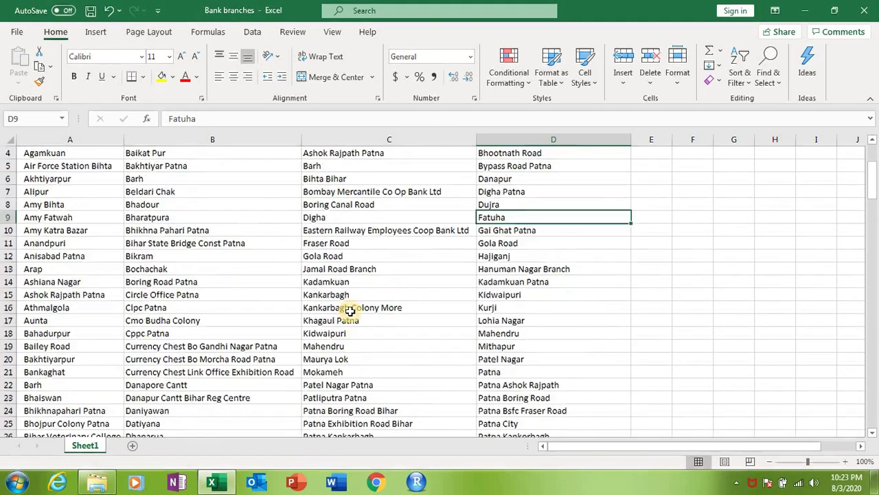
{"action": "scroll", "coordinate": [349, 310], "scroll_direction": "up", "scroll_amount": 1}
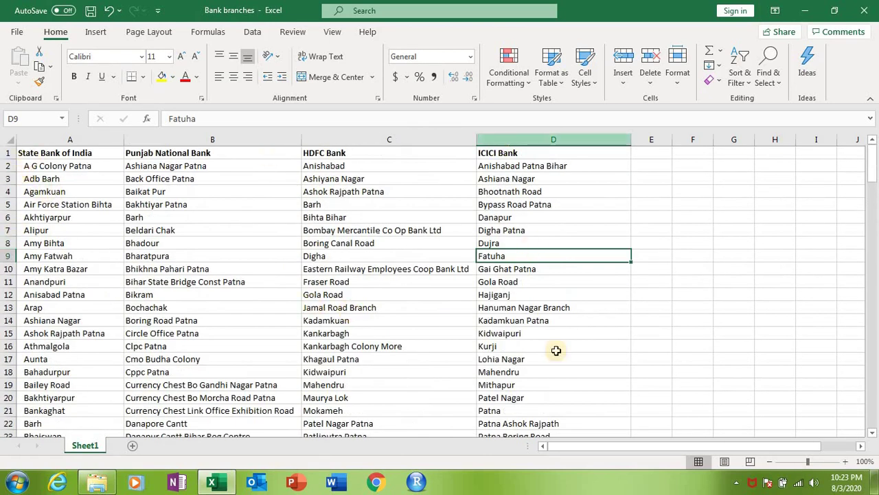
{"action": "scroll", "coordinate": [125, 296], "scroll_direction": "down", "scroll_amount": 4}
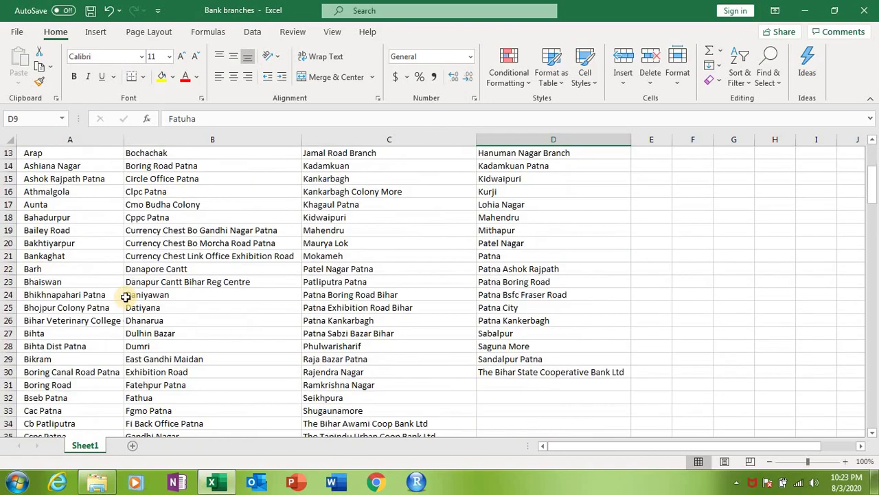
{"action": "scroll", "coordinate": [125, 296], "scroll_direction": "down", "scroll_amount": 11}
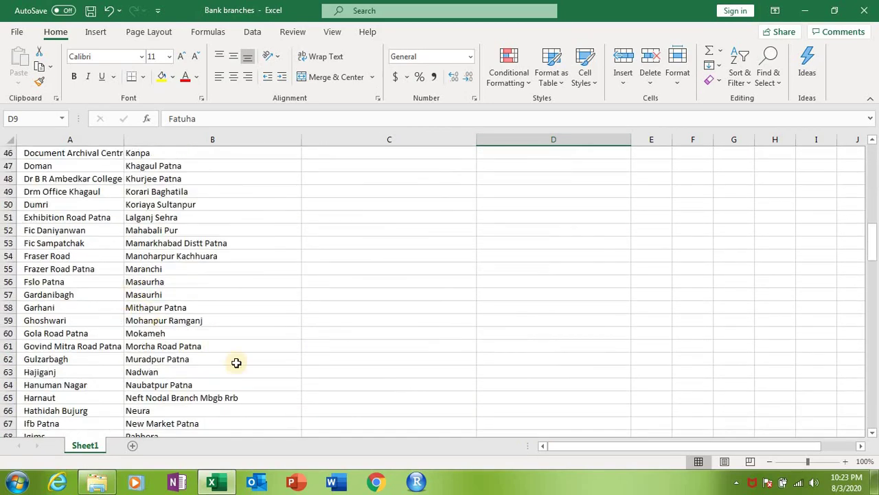
{"action": "scroll", "coordinate": [294, 369], "scroll_direction": "up", "scroll_amount": 15}
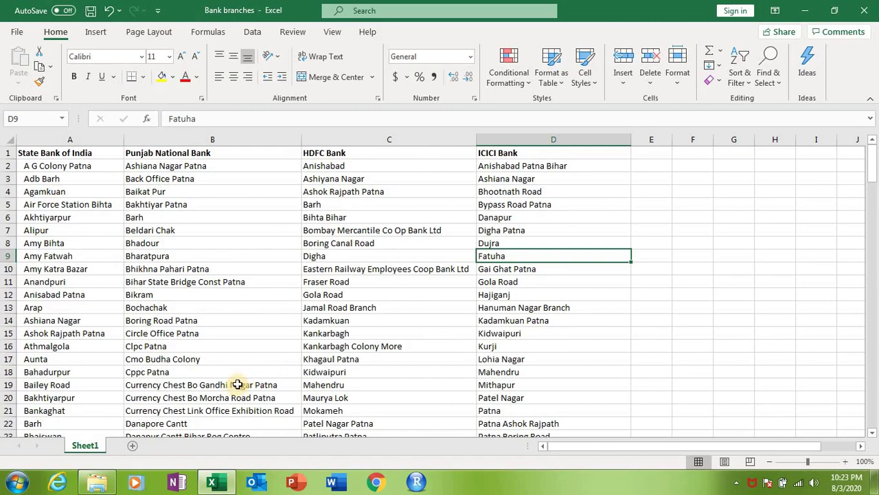
Step: Increase the height of row 6, and shrink it back to about one line of text
{"action": "left_click", "coordinate": [5, 204]}
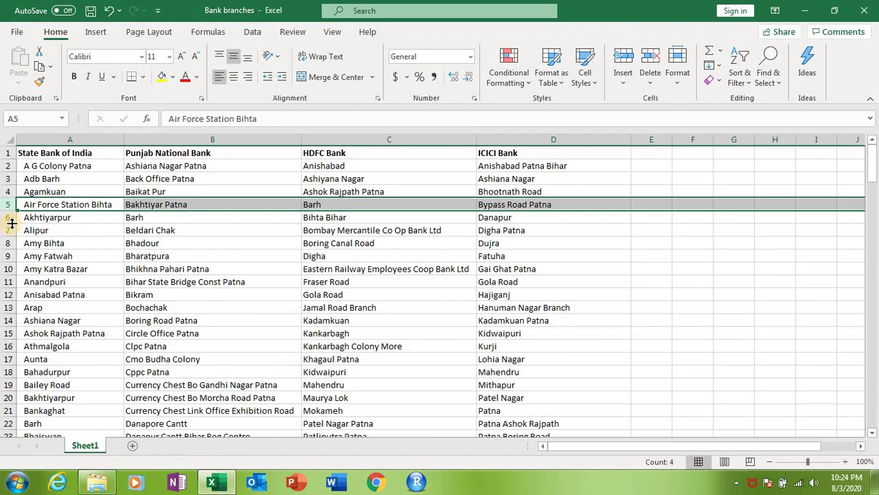
{"action": "left_click_drag", "start_coordinate": [12, 223], "coordinate": [11, 251]}
{"action": "left_click_drag", "start_coordinate": [12, 253], "coordinate": [12, 255]}
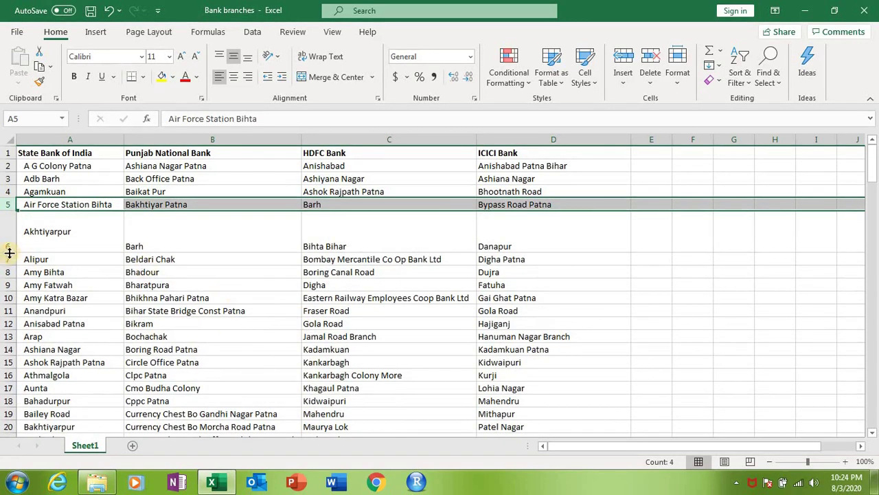
{"action": "left_click_drag", "start_coordinate": [9, 253], "coordinate": [5, 224]}
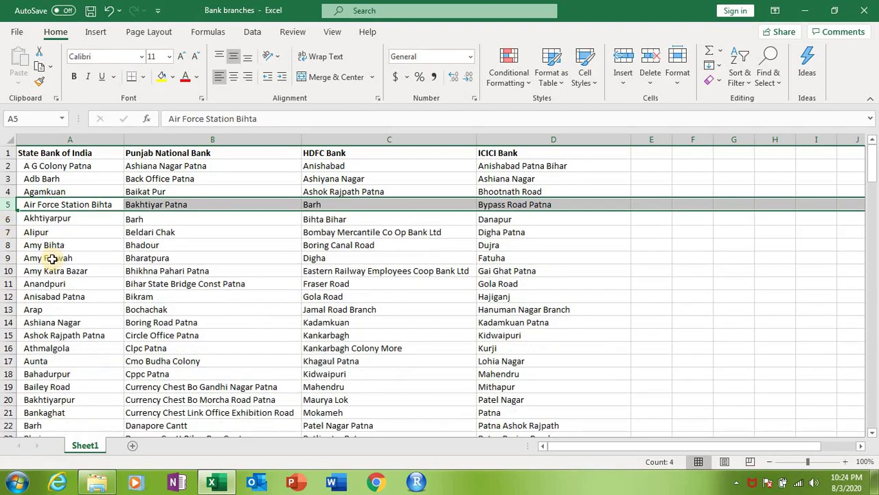
Step: Practise selecting single cells C13 and A2, the entire row 2, and the entire column A
{"action": "left_click", "coordinate": [307, 314]}
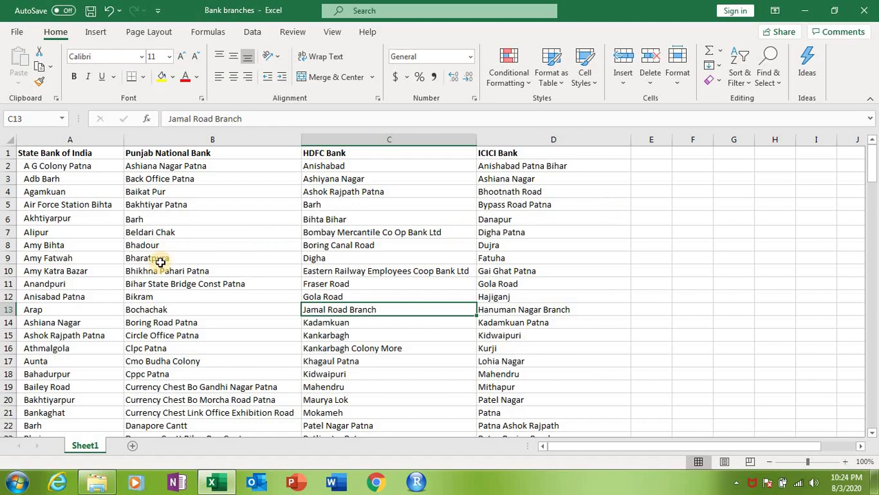
{"action": "left_click", "coordinate": [64, 167]}
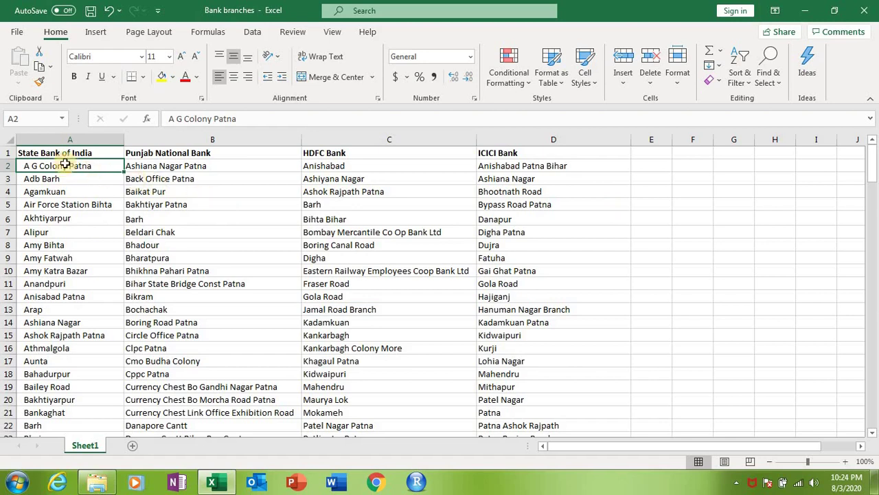
{"action": "left_click", "coordinate": [7, 166]}
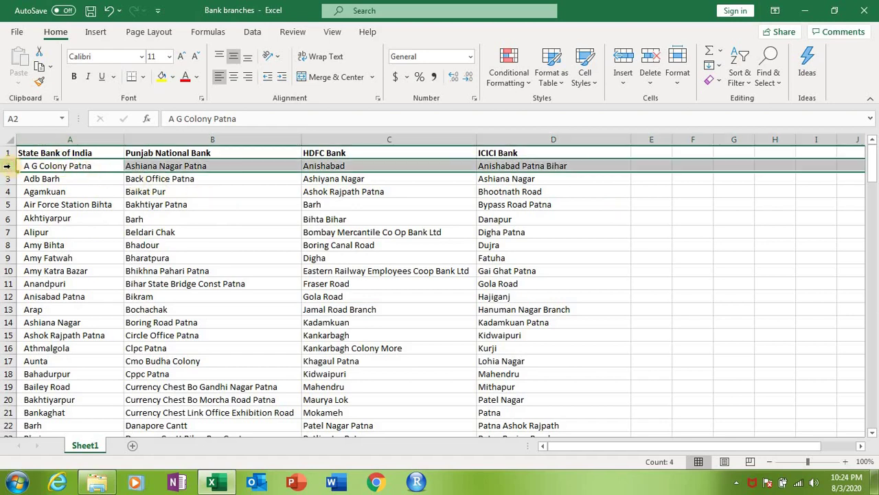
{"action": "left_click", "coordinate": [72, 135]}
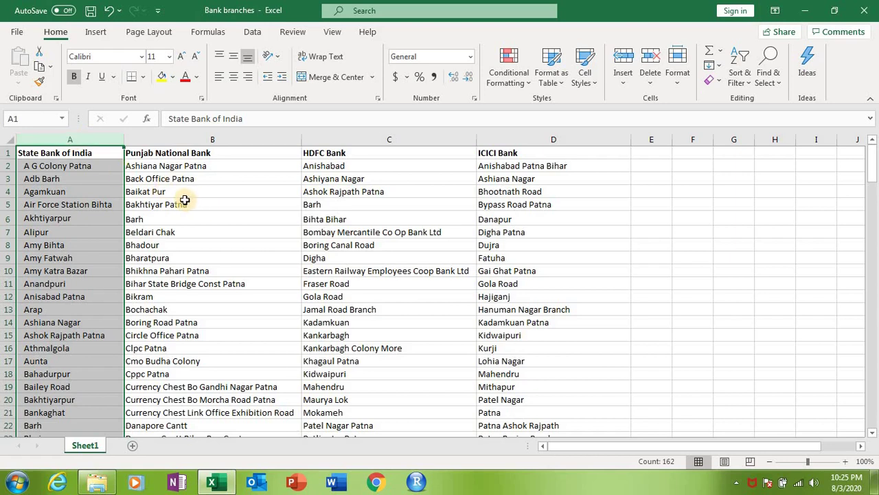
Step: Copy the branch name in cell A2 and paste it into cell E2
{"action": "left_click", "coordinate": [60, 165]}
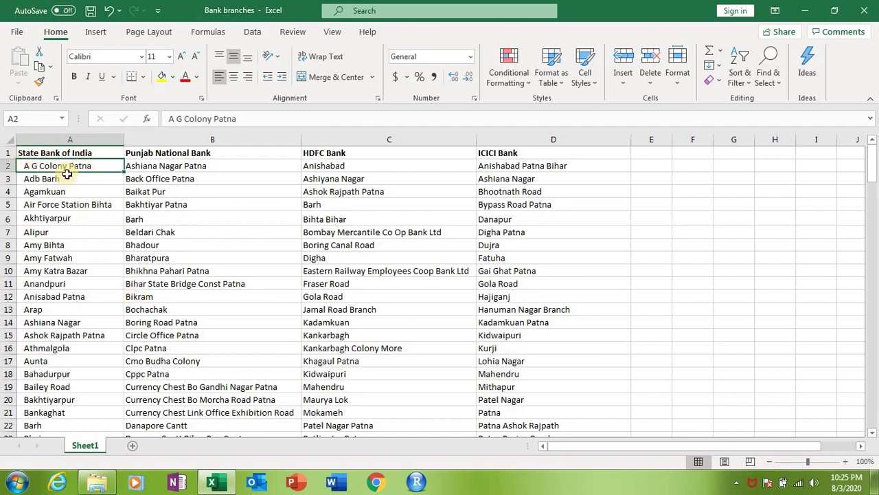
{"action": "left_click", "coordinate": [50, 71]}
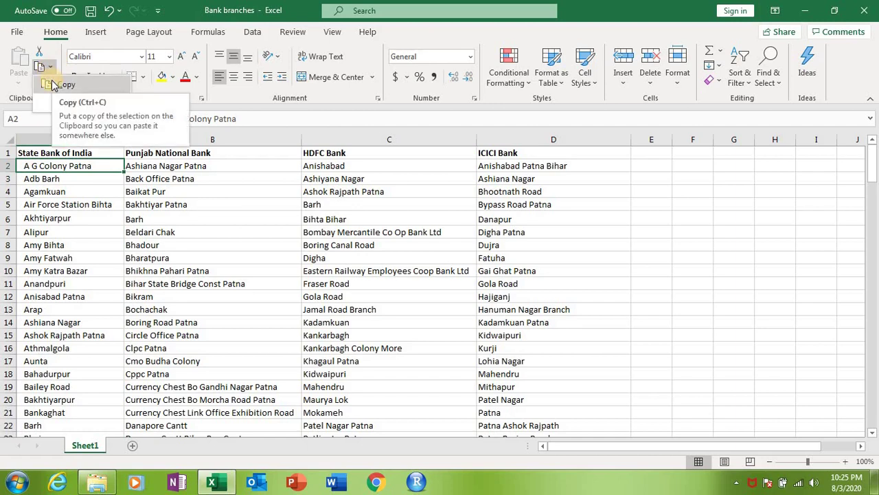
{"action": "left_click", "coordinate": [8, 88]}
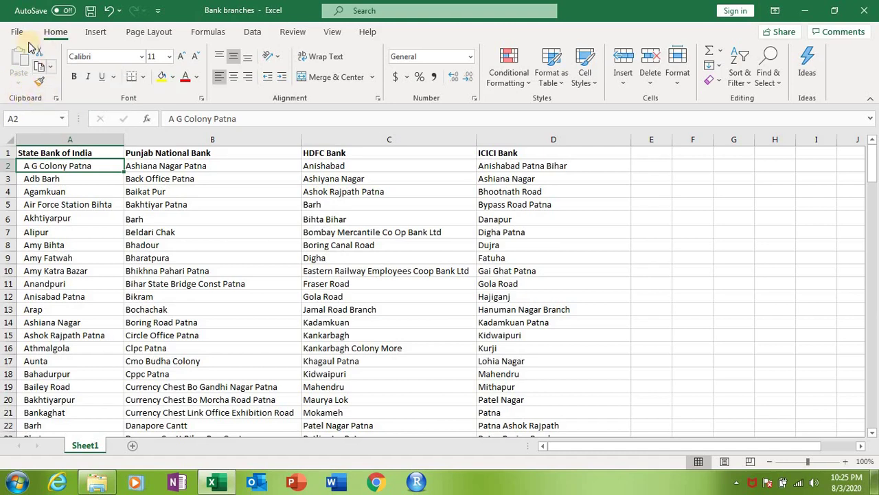
{"action": "left_click", "coordinate": [50, 69]}
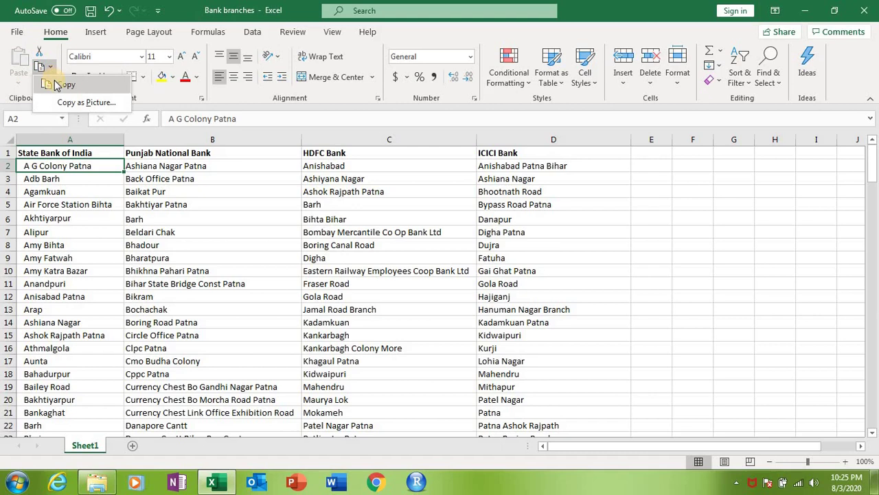
{"action": "left_click", "coordinate": [54, 81]}
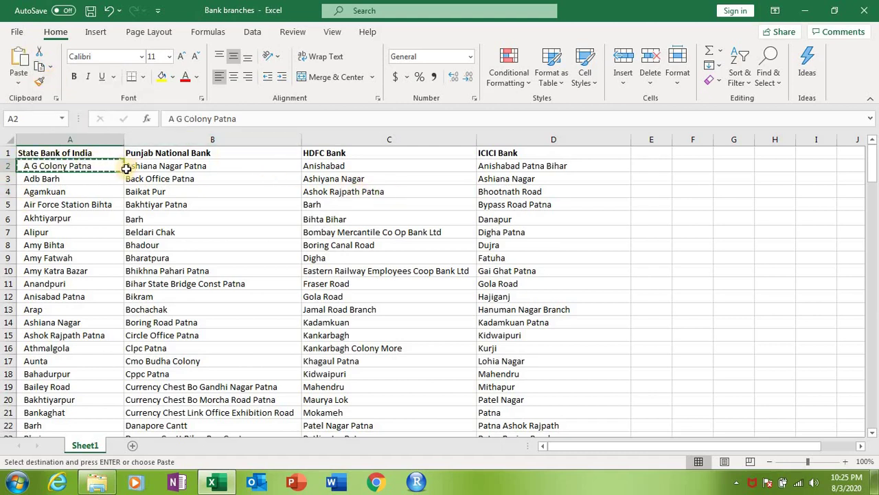
{"action": "left_click", "coordinate": [651, 165]}
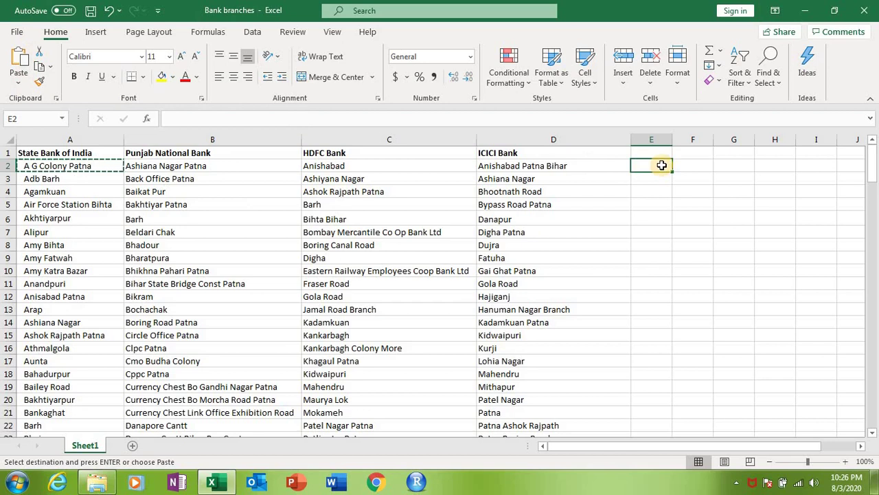
{"action": "left_click", "coordinate": [20, 64]}
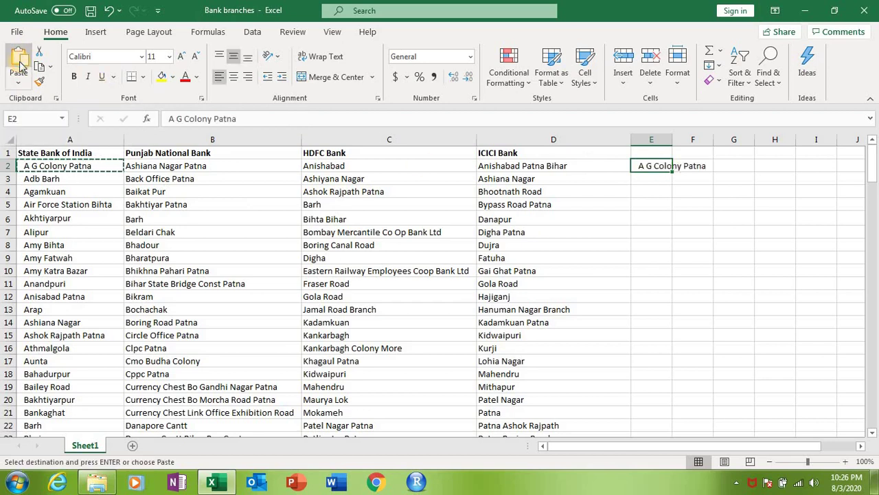
Step: Copy the entire State Bank of India column and paste it into column H, starting at H1
{"action": "left_click", "coordinate": [66, 138]}
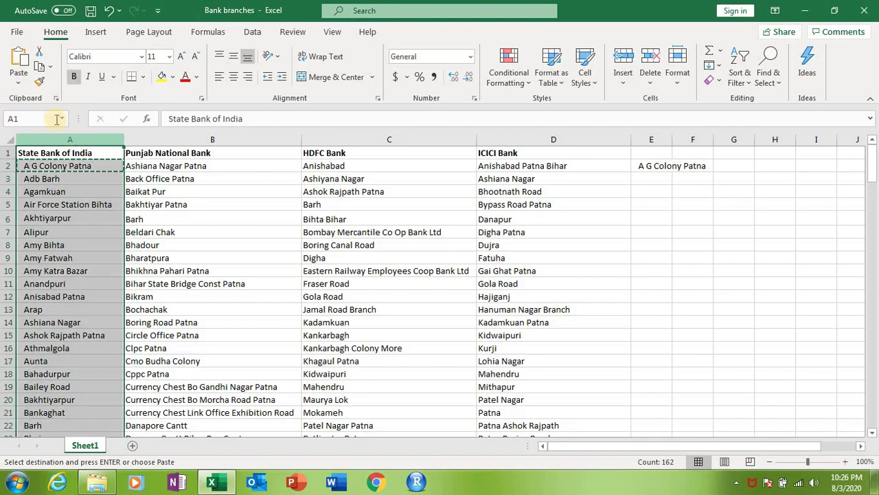
{"action": "left_click", "coordinate": [50, 67]}
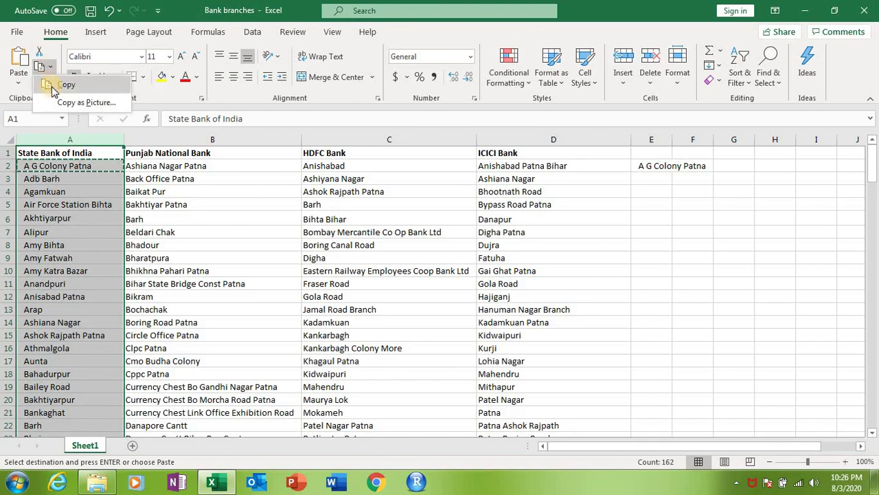
{"action": "left_click", "coordinate": [55, 86]}
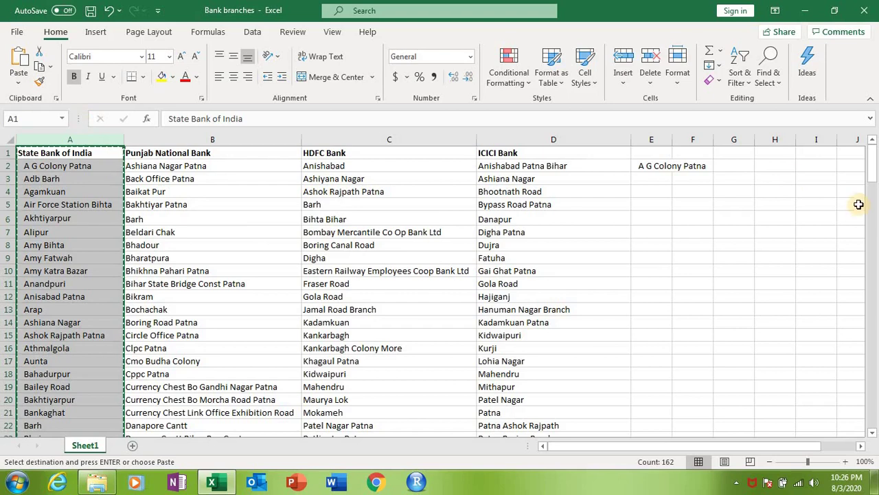
{"action": "left_click", "coordinate": [762, 152]}
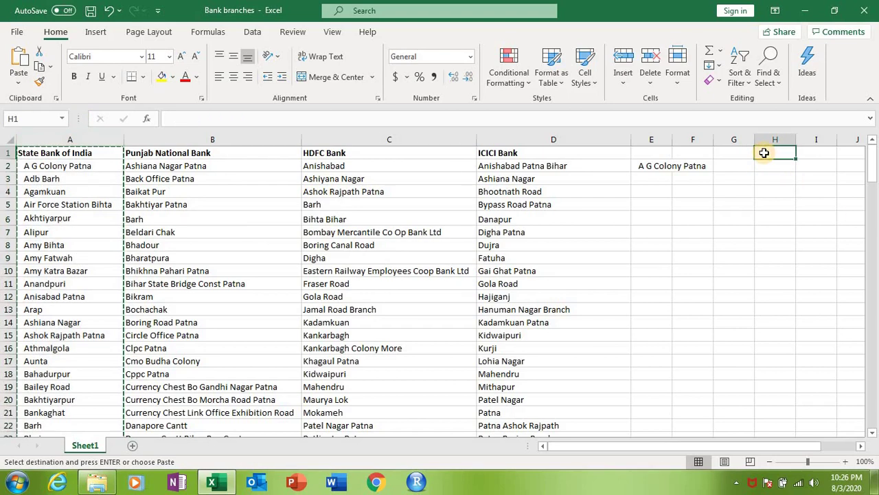
{"action": "left_click", "coordinate": [19, 65]}
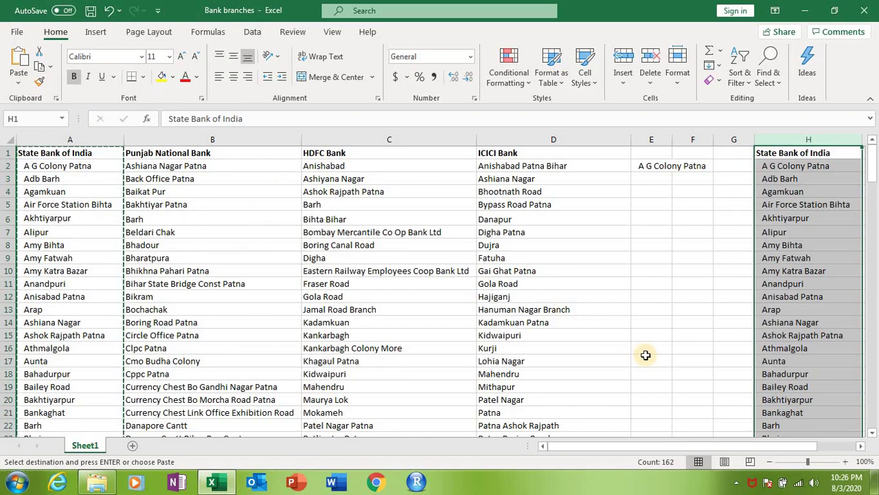
Step: Copy the entire row 9 and paste it into the empty row 163 below the data
{"action": "left_click", "coordinate": [7, 257]}
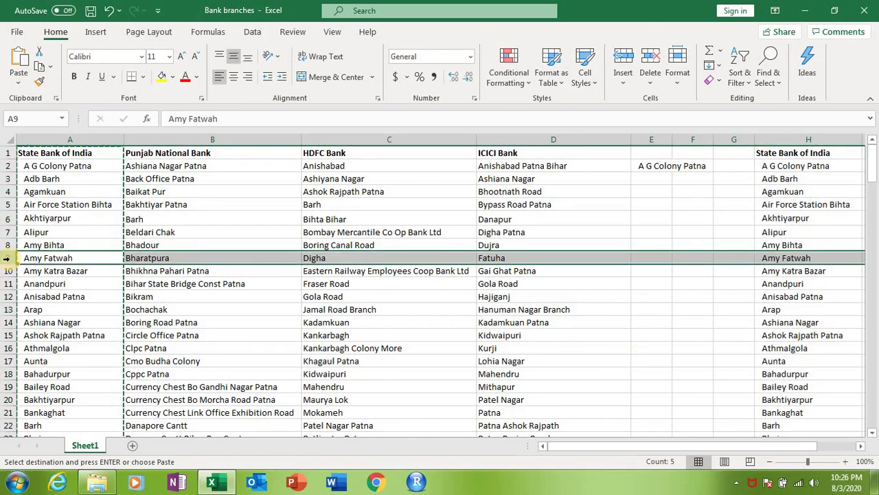
{"action": "left_click", "coordinate": [40, 67]}
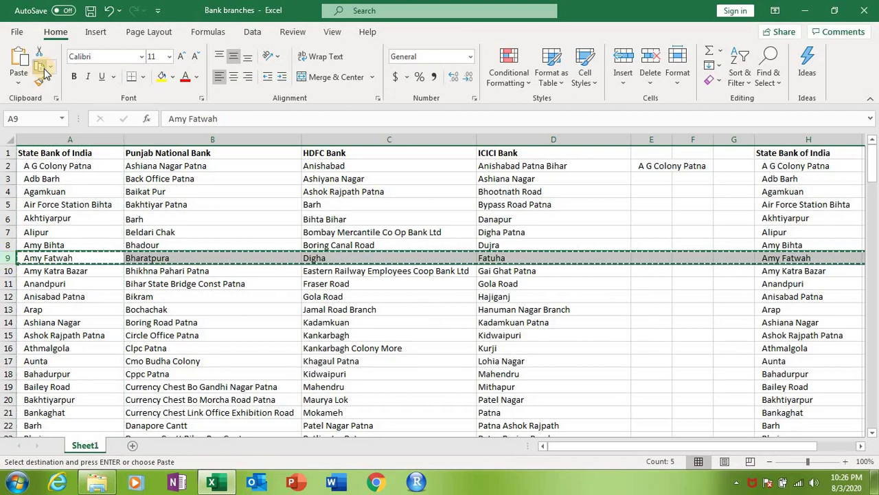
{"action": "left_click_drag", "start_coordinate": [871, 164], "coordinate": [862, 463]}
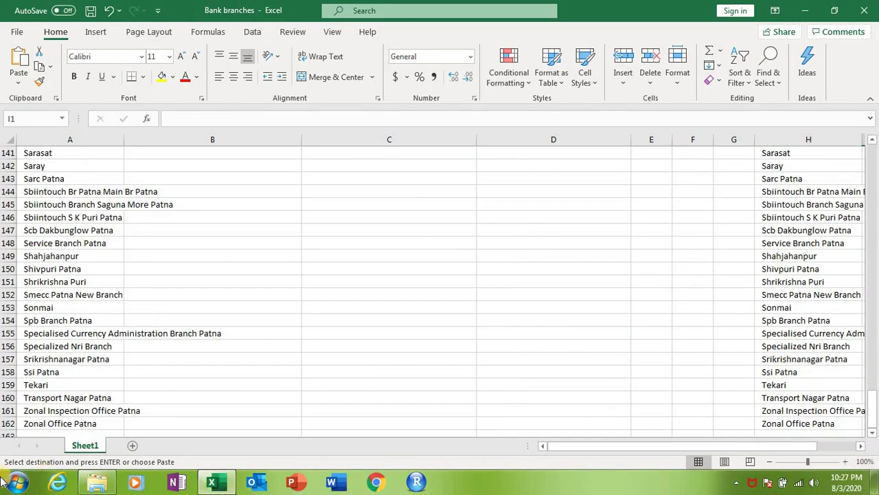
{"action": "left_click", "coordinate": [19, 435]}
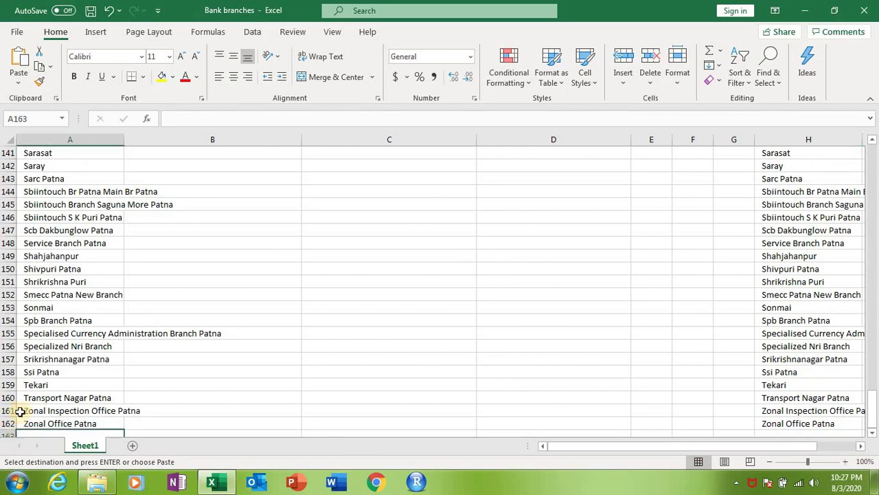
{"action": "left_click", "coordinate": [20, 61]}
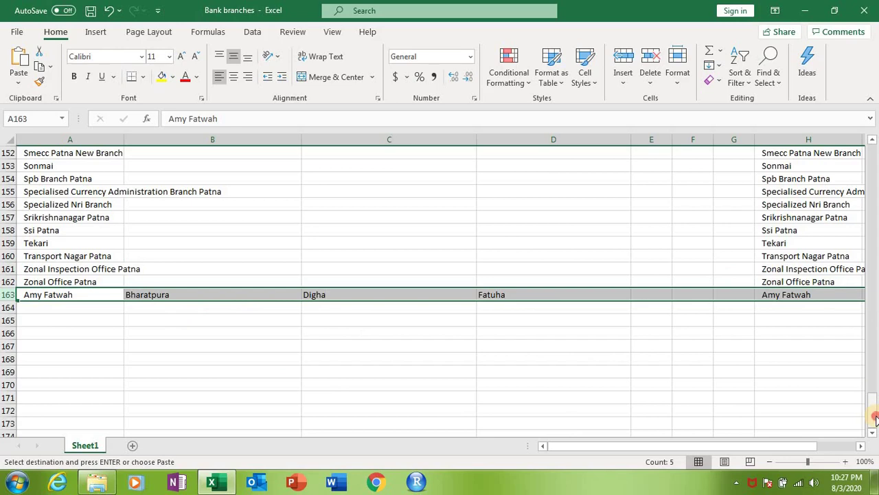
{"action": "left_click_drag", "start_coordinate": [875, 419], "coordinate": [876, 159]}
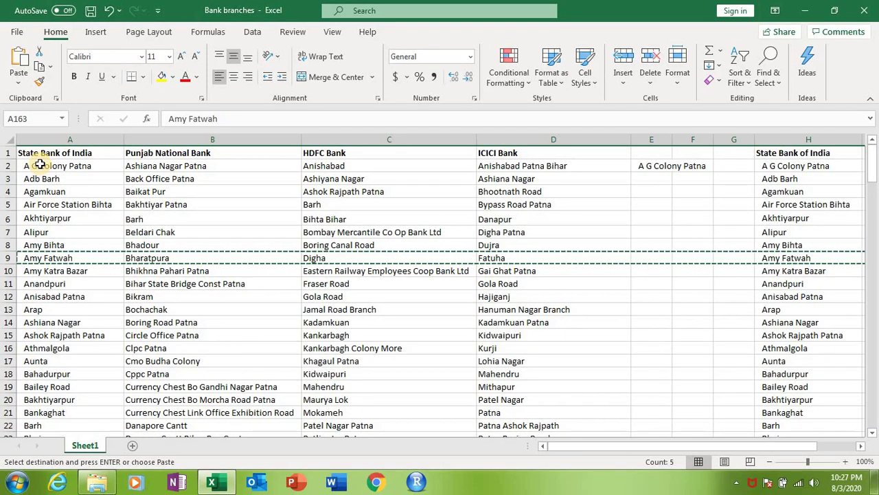
{"action": "key", "text": "Escape"}
{"action": "left_click", "coordinate": [242, 233]}
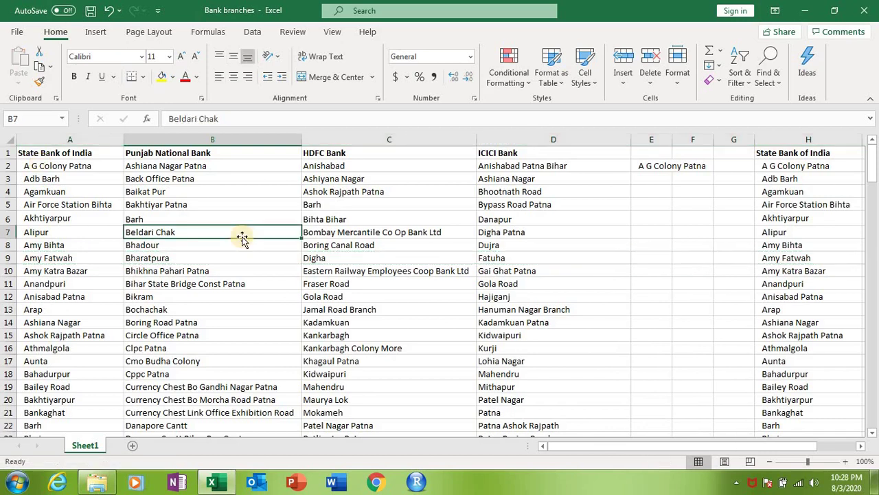
Step: Copy the entire State Bank of India column and paste it into column G, starting at G1
{"action": "left_click", "coordinate": [52, 139]}
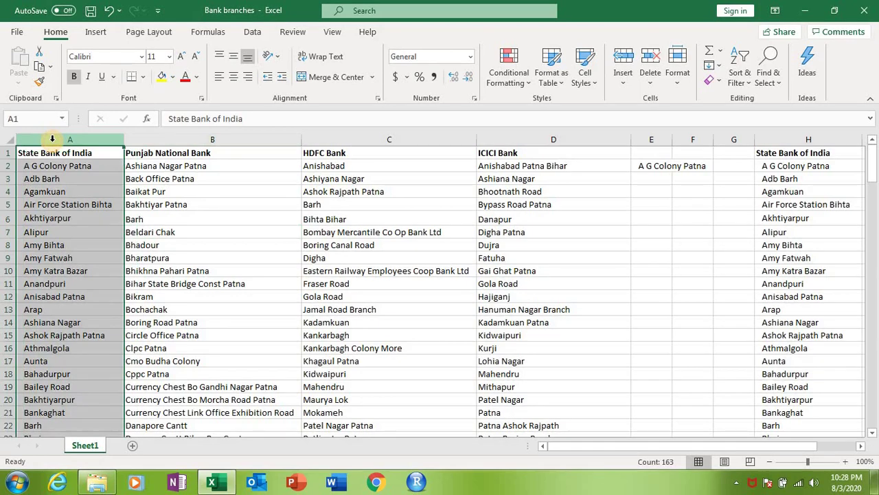
{"action": "key", "text": "ctrl+c"}
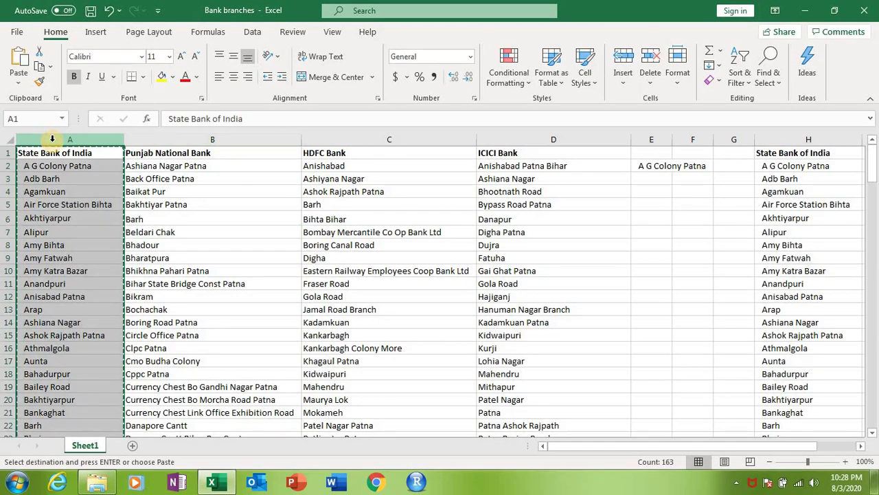
{"action": "left_click", "coordinate": [723, 154]}
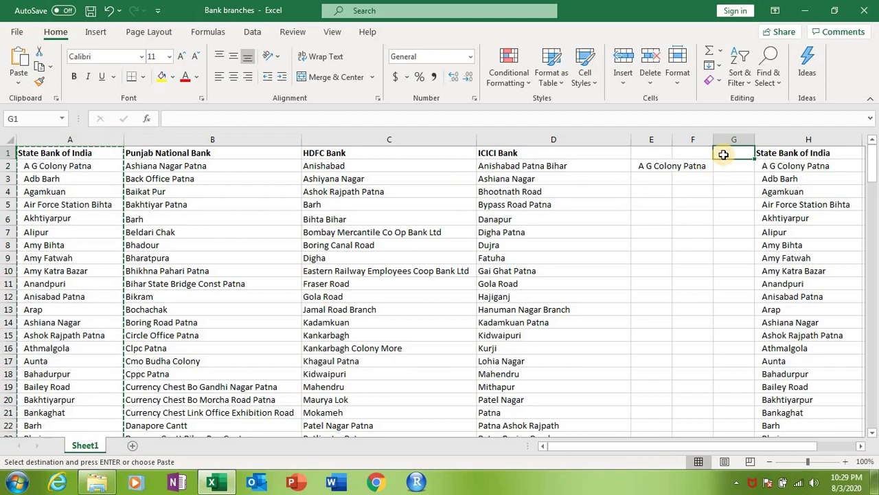
{"action": "key", "text": "ctrl+v"}
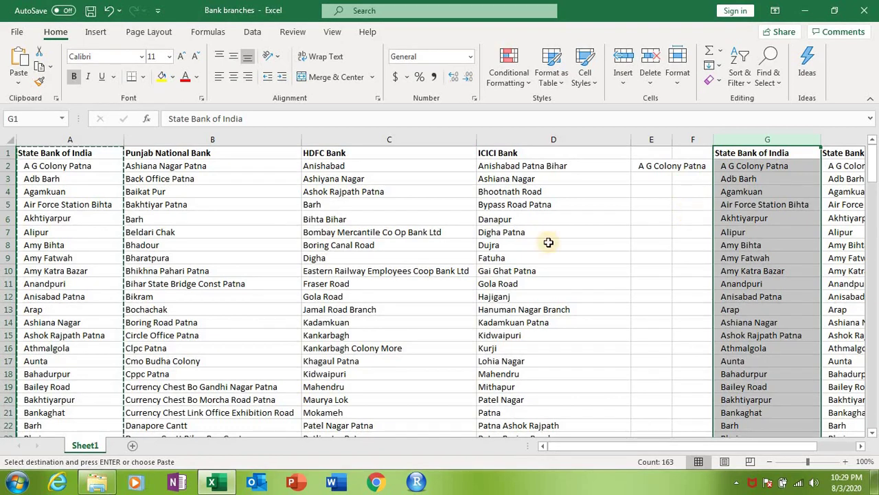
Step: Cut the entire State Bank of India column from column A and paste it into column F, starting at F1
{"action": "left_click", "coordinate": [59, 141]}
{"action": "right_click", "coordinate": [60, 144]}
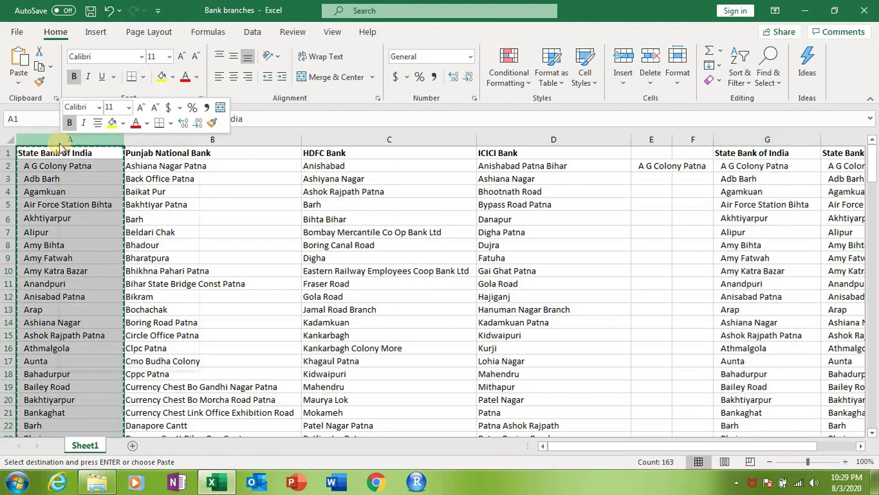
{"action": "left_click", "coordinate": [50, 142]}
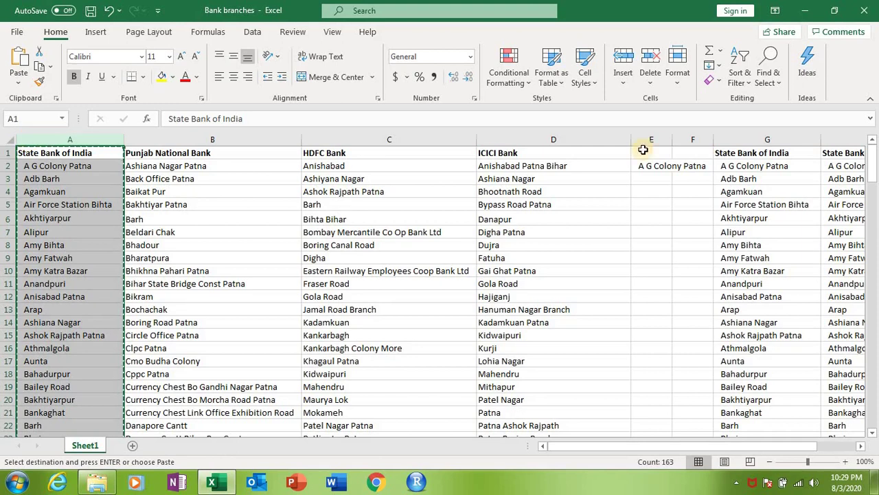
{"action": "left_click", "coordinate": [700, 152]}
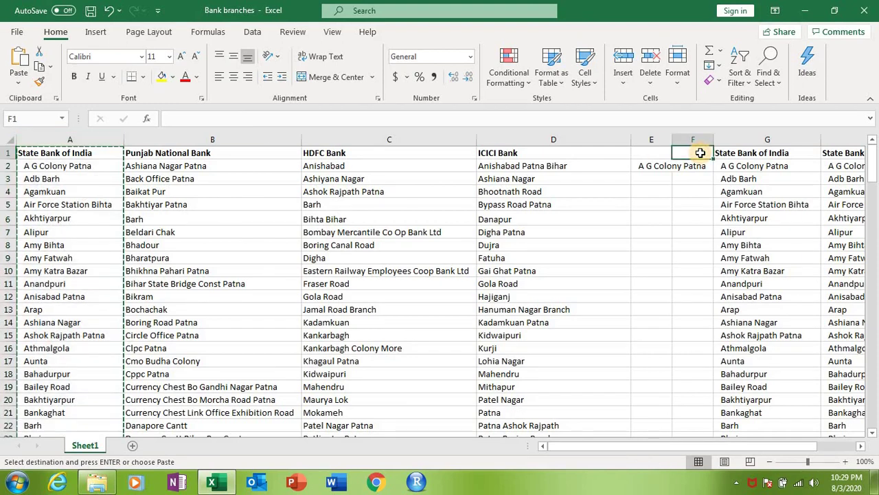
{"action": "key", "text": "ctrl+v"}
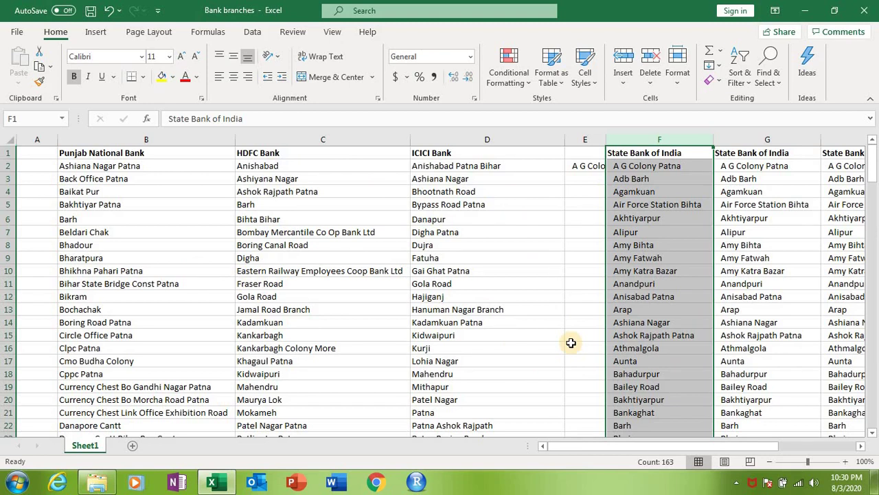
Step: Undo the column move and all the earlier copy-and-paste changes, back to before the paste into E2
{"action": "key", "text": "ctrl+z"}
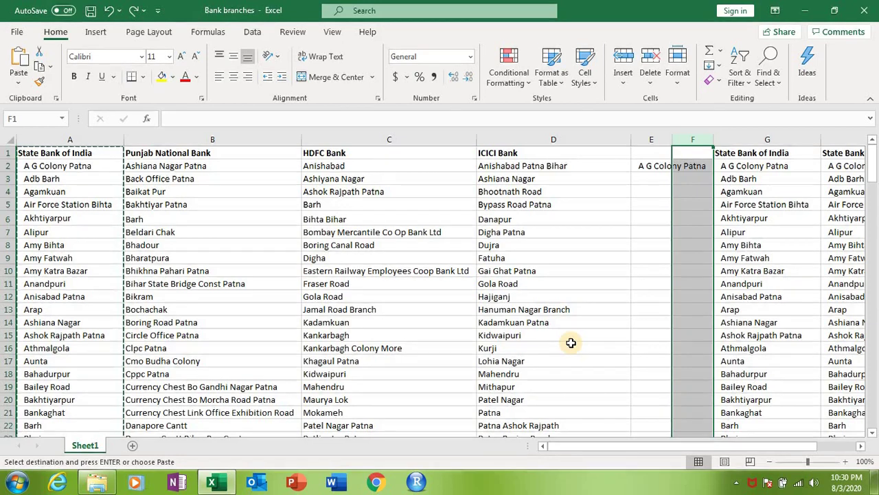
{"action": "key", "text": "ctrl+z"}
{"action": "key", "text": "ctrl+z"}
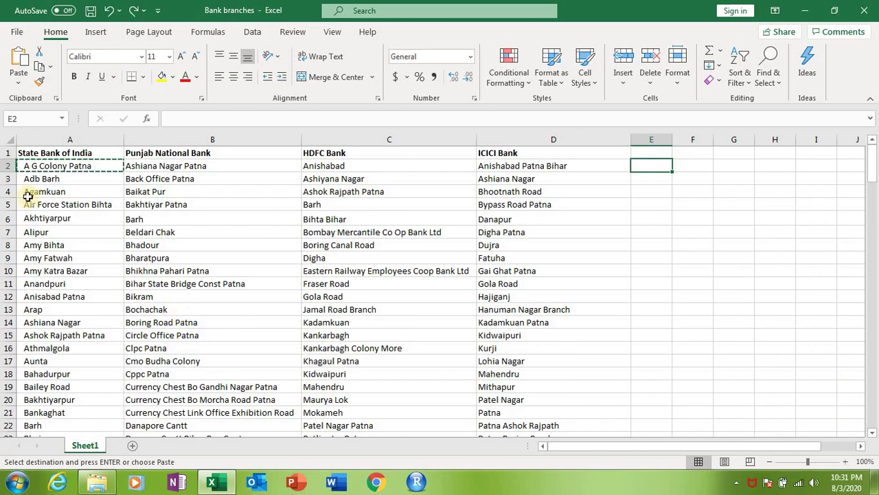
Step: Practise selecting the cell ranges A2:D9, A2:D11 and A1:D2, and the single cells A13 and A1
{"action": "left_click_drag", "start_coordinate": [31, 165], "coordinate": [510, 253]}
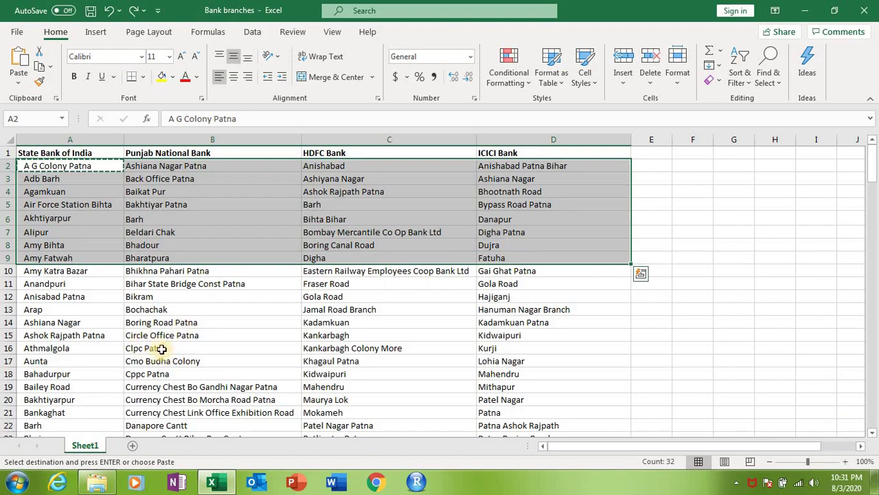
{"action": "left_click", "coordinate": [85, 313]}
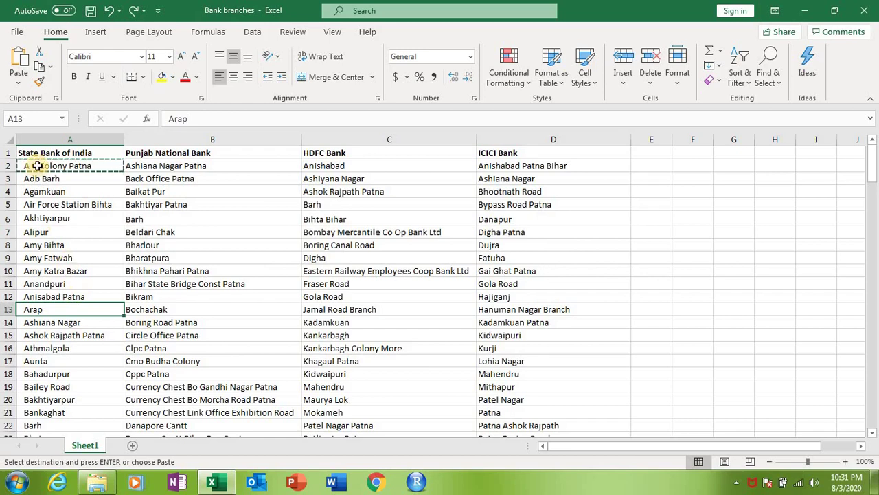
{"action": "left_click_drag", "start_coordinate": [41, 166], "coordinate": [509, 284]}
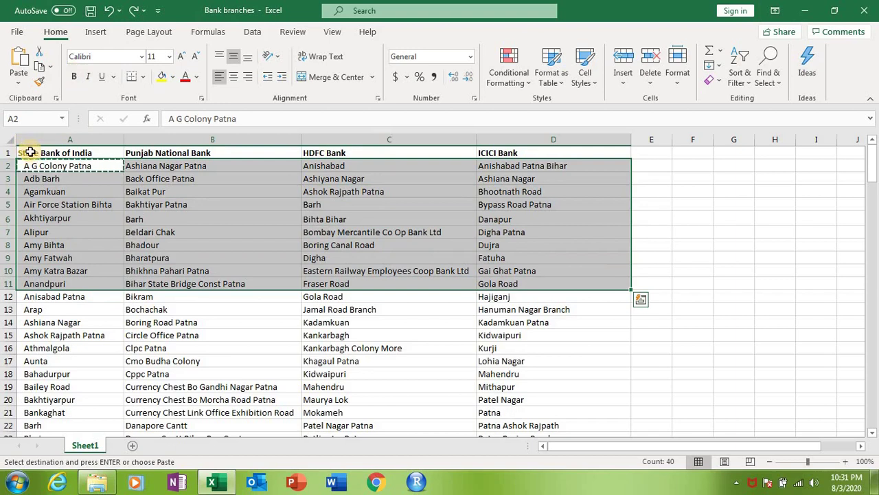
{"action": "left_click_drag", "start_coordinate": [30, 153], "coordinate": [506, 167]}
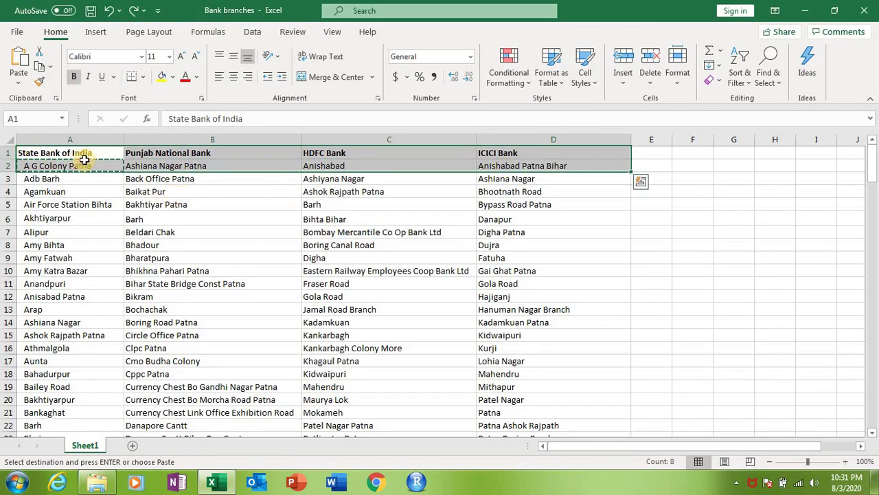
{"action": "left_click", "coordinate": [51, 149]}
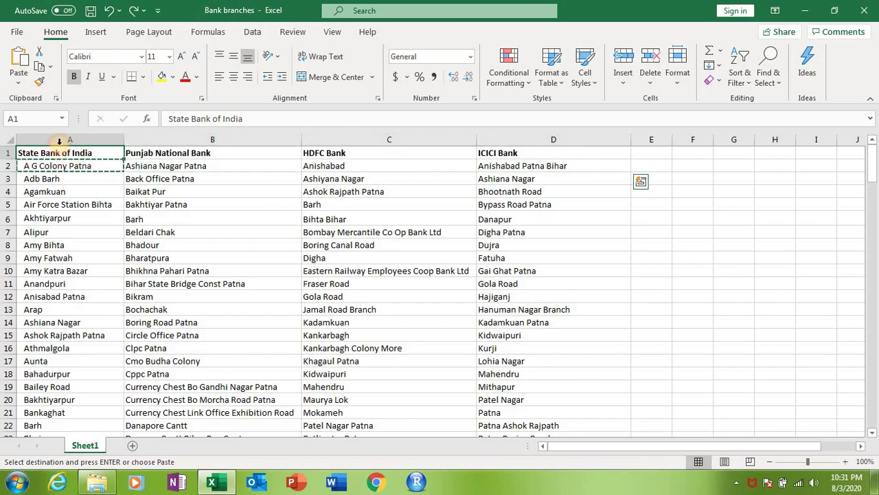
Step: Select the entire columns A to D and change their font to Aharoni
{"action": "left_click_drag", "start_coordinate": [65, 139], "coordinate": [545, 146]}
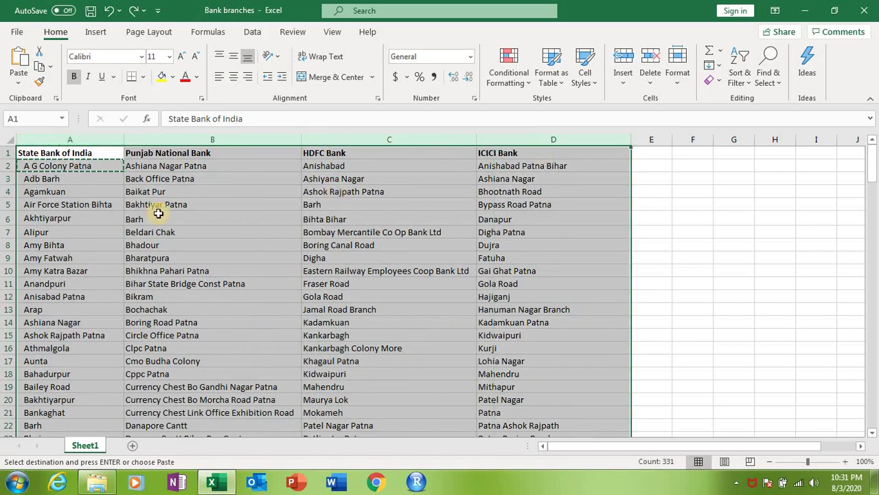
{"action": "left_click", "coordinate": [141, 57]}
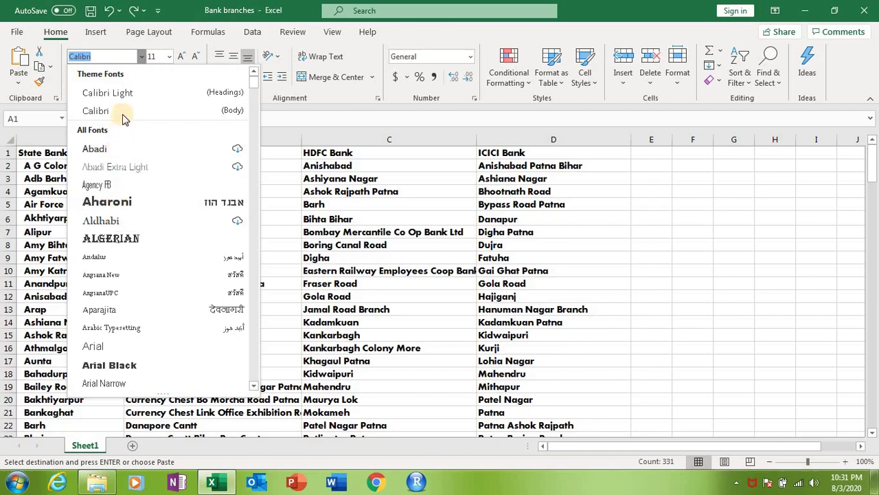
{"action": "left_click", "coordinate": [112, 200]}
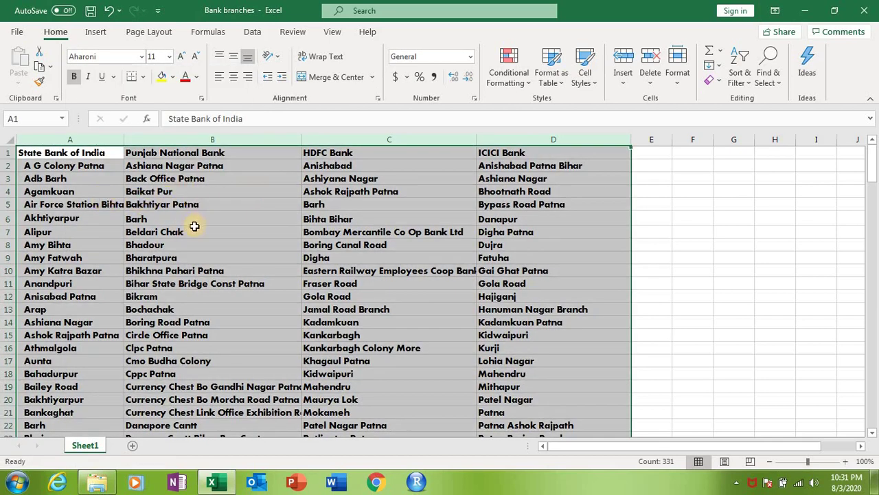
Step: Italicize the text in columns A to D, and switch underlining on and off again
{"action": "left_click", "coordinate": [88, 78]}
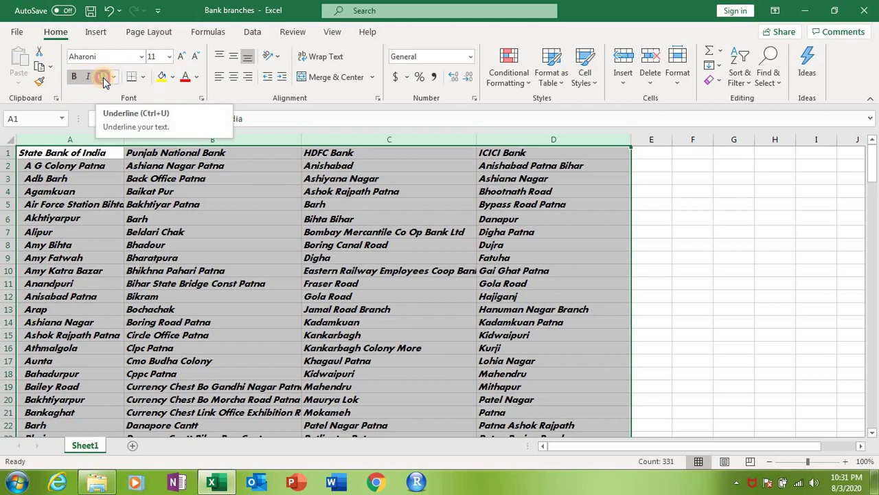
{"action": "left_click", "coordinate": [103, 77]}
{"action": "left_click", "coordinate": [103, 78]}
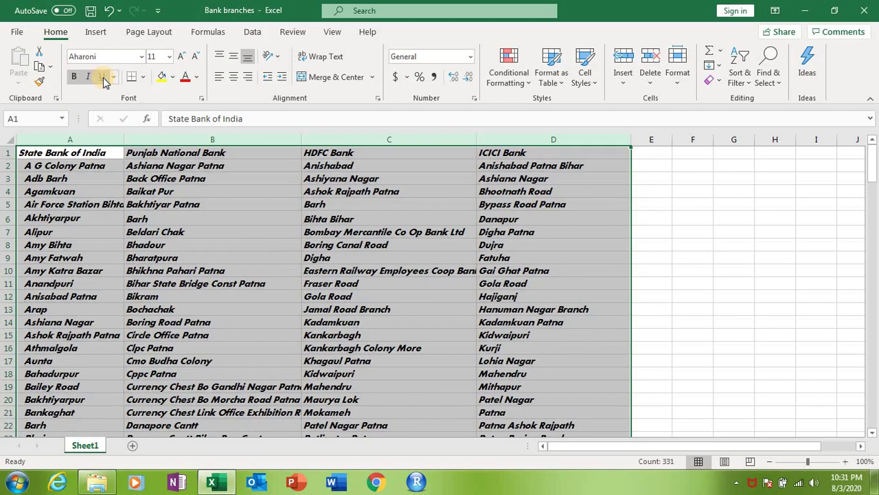
Step: Fill columns A to D with a light blue theme colour and set their font colour to standard red
{"action": "left_click", "coordinate": [173, 79]}
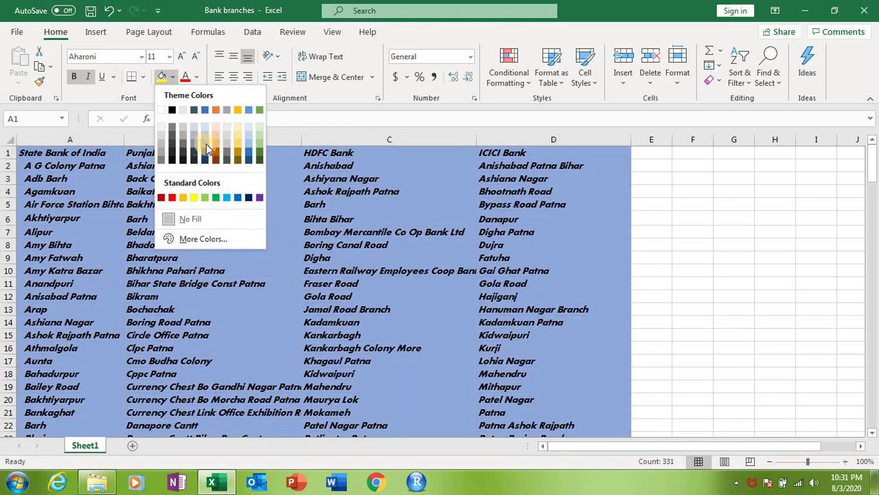
{"action": "left_click", "coordinate": [206, 141]}
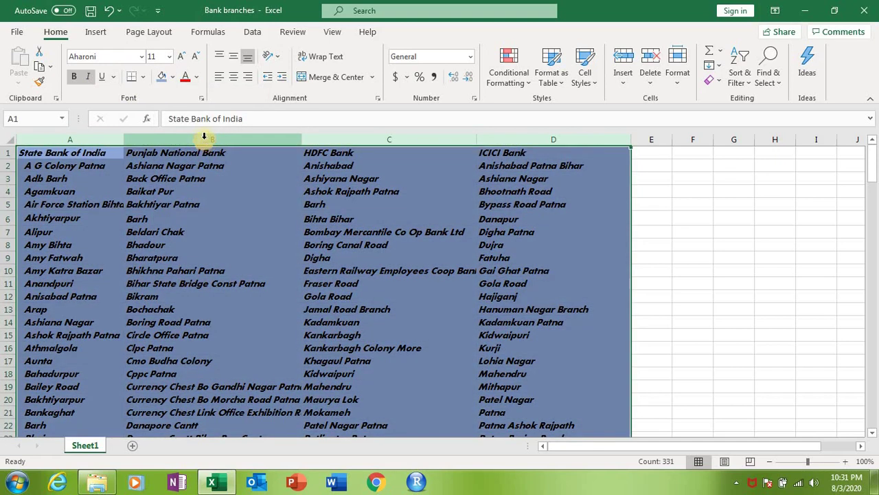
{"action": "left_click", "coordinate": [196, 77]}
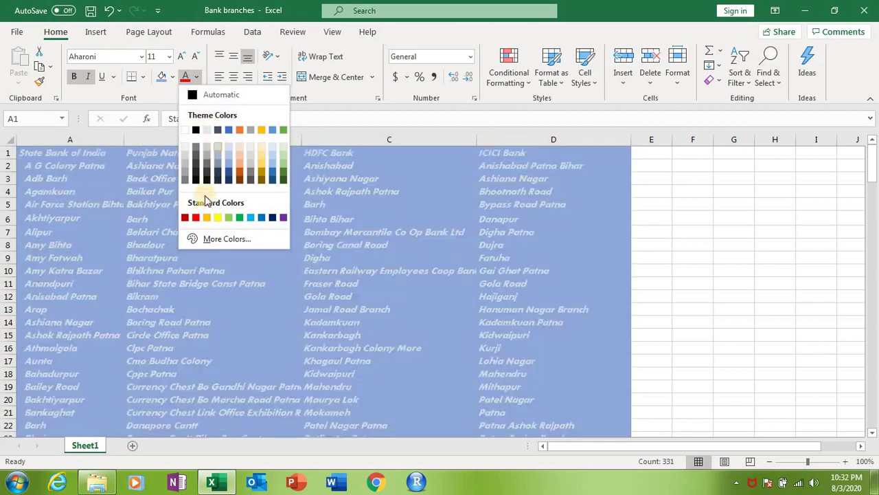
{"action": "left_click", "coordinate": [196, 217]}
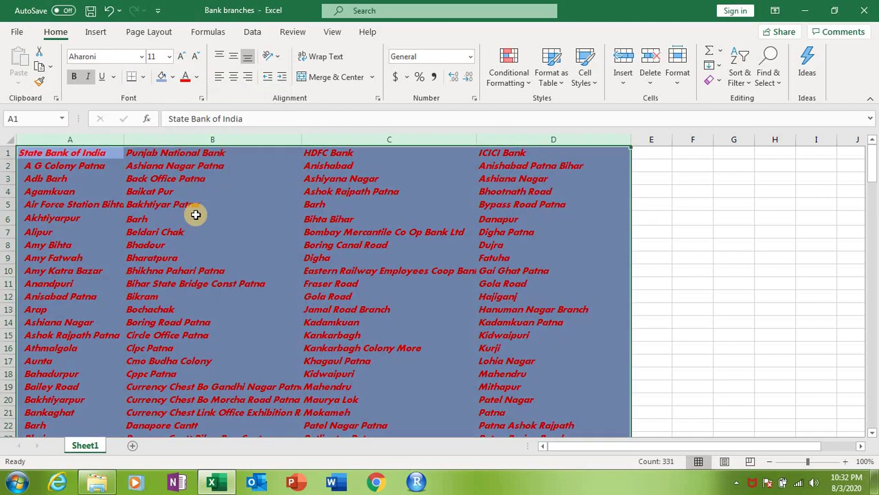
Step: Set the font size of columns A to D to 14, decrease it to 12, and increase it back to 14
{"action": "left_click", "coordinate": [169, 56]}
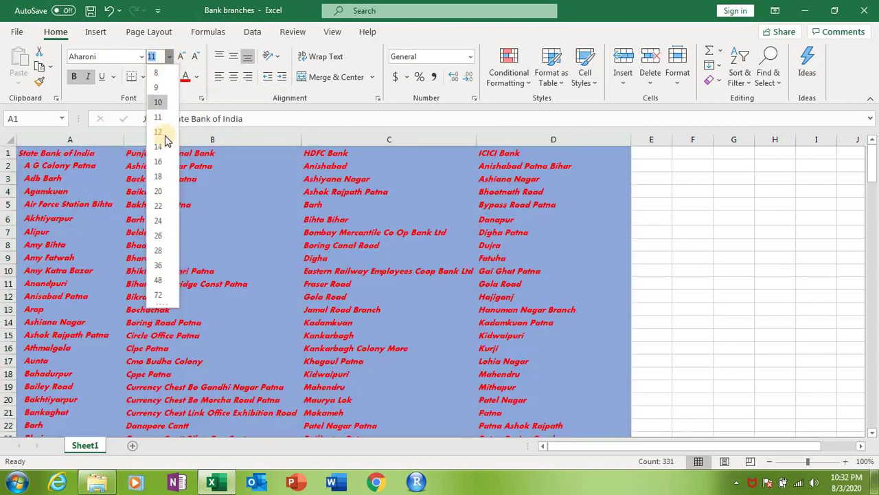
{"action": "left_click", "coordinate": [158, 147]}
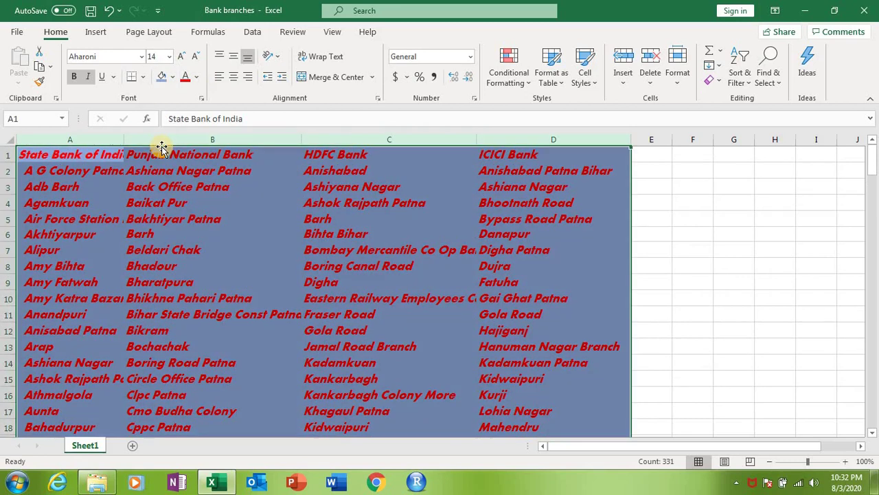
{"action": "left_click", "coordinate": [198, 57]}
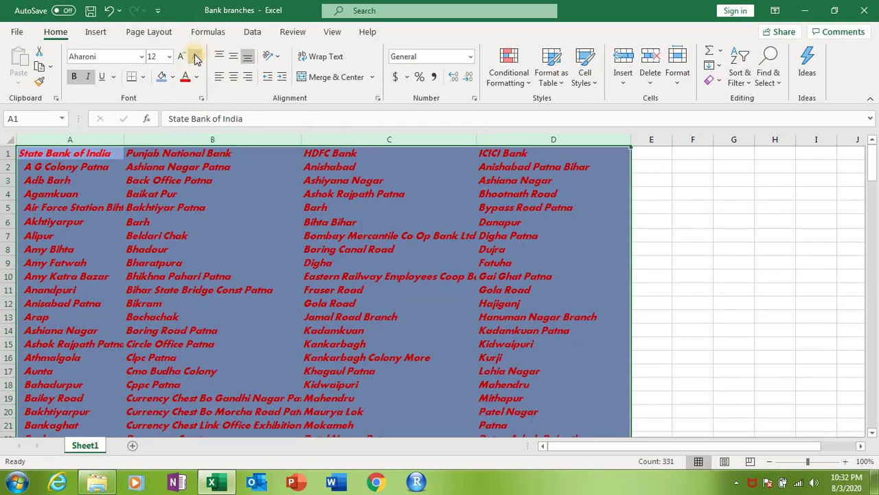
{"action": "left_click", "coordinate": [185, 55]}
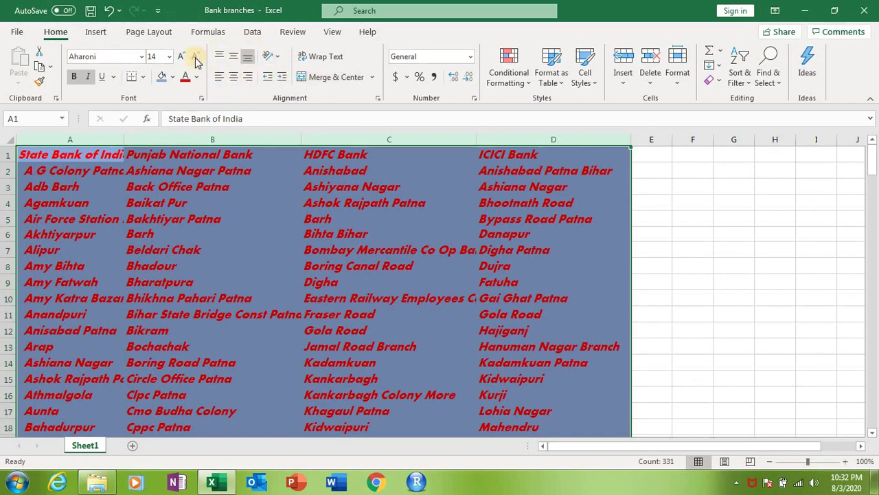
Step: Switch columns A to D through centre and right alignment back to left, and through top and middle alignment back to bottom
{"action": "left_click", "coordinate": [219, 76]}
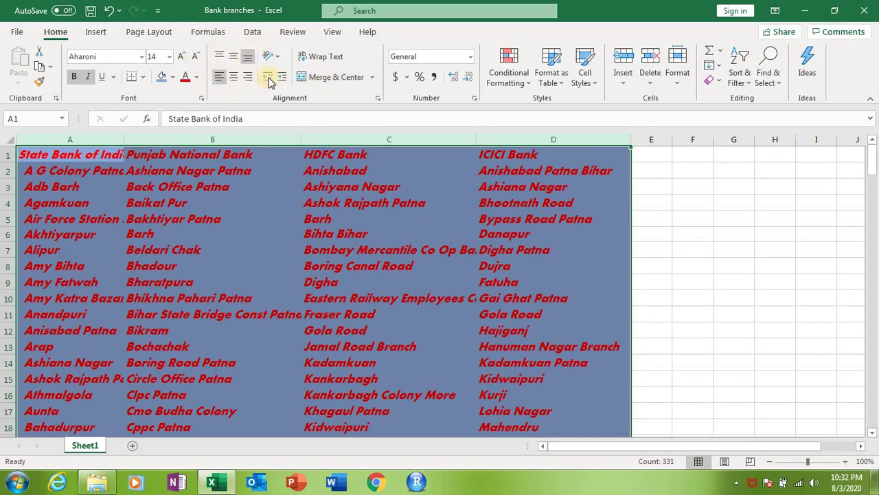
{"action": "left_click", "coordinate": [220, 58]}
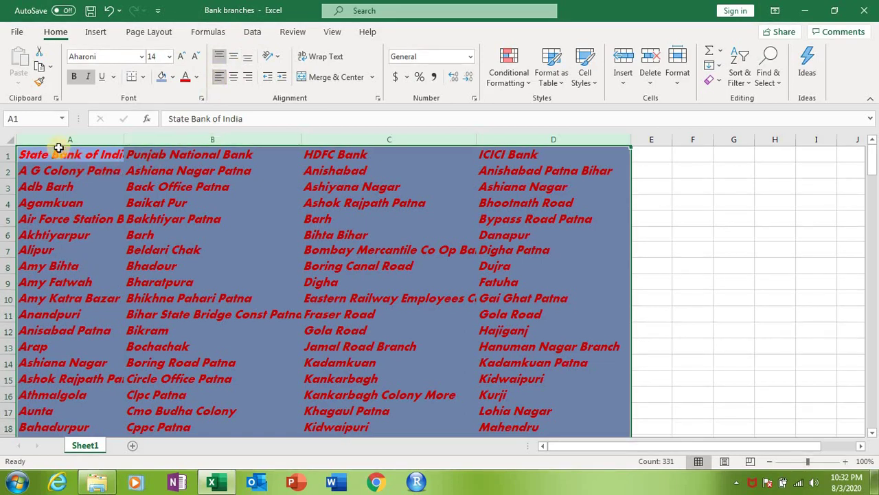
{"action": "left_click", "coordinate": [233, 77]}
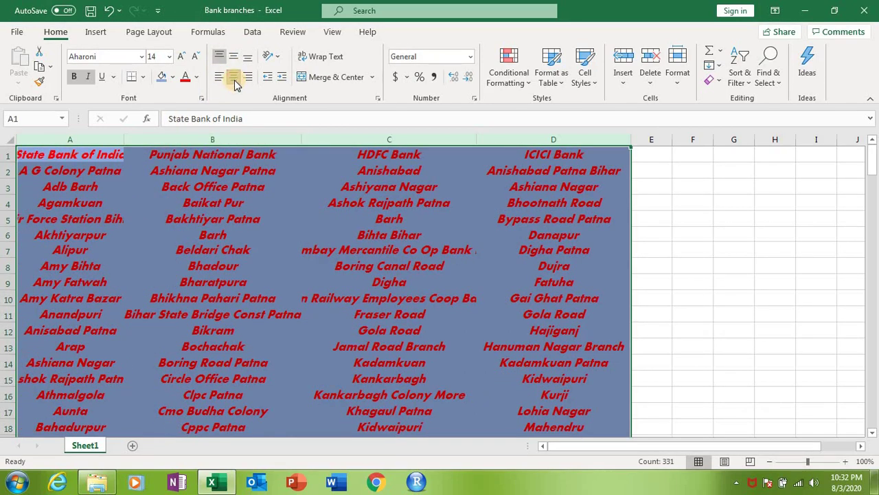
{"action": "left_click", "coordinate": [248, 77]}
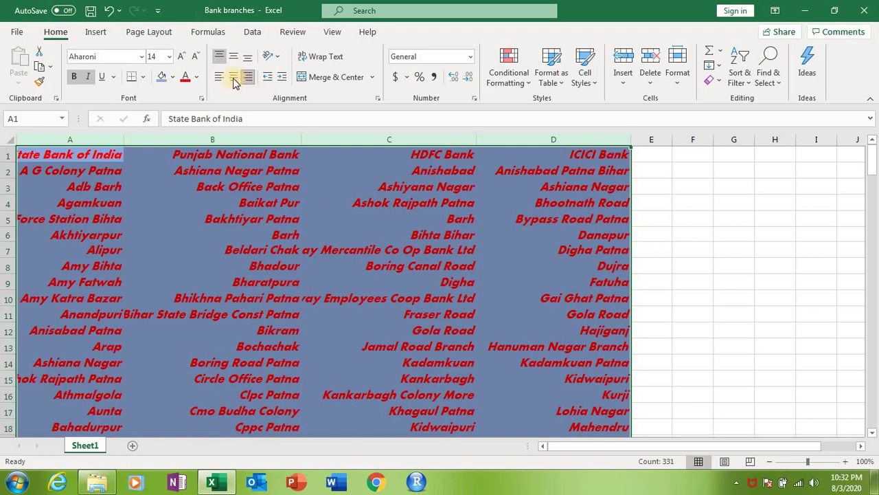
{"action": "left_click", "coordinate": [234, 77]}
{"action": "left_click", "coordinate": [218, 77]}
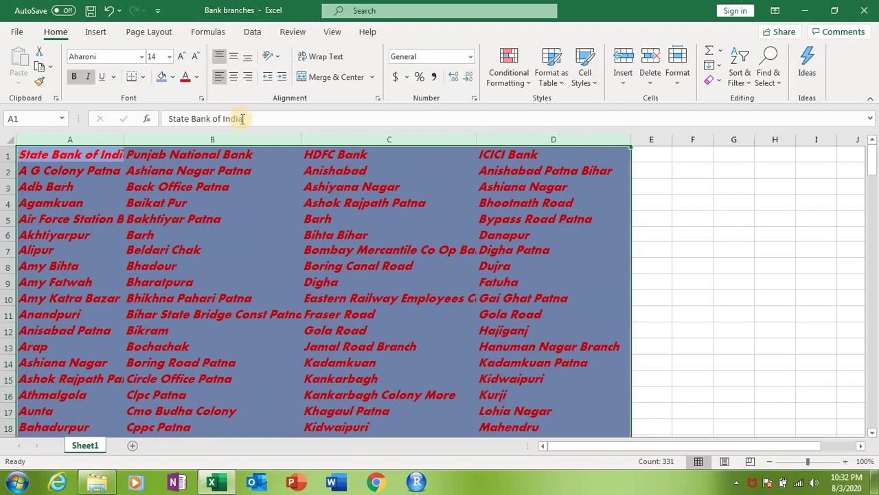
{"action": "left_click", "coordinate": [234, 60]}
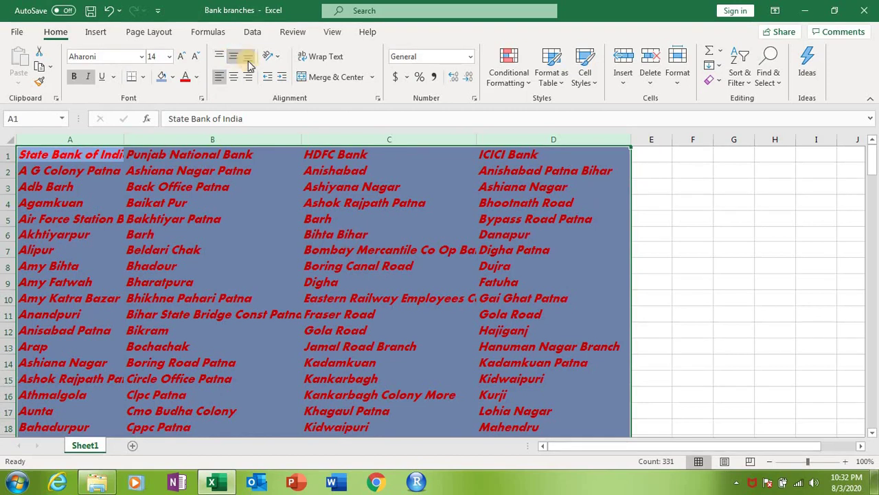
{"action": "left_click", "coordinate": [248, 58]}
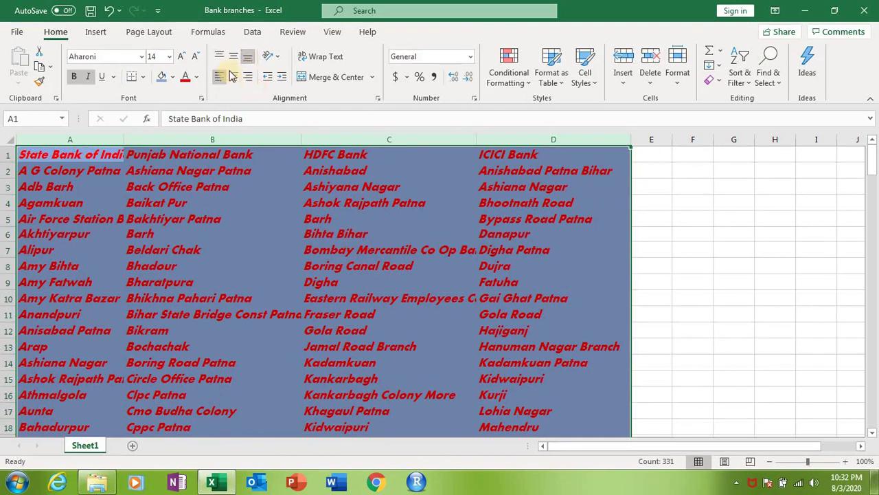
Step: Try the Angle Counterclockwise, Angle Clockwise and Vertical Text orientations on columns A to D, and undo the rotation
{"action": "left_click", "coordinate": [277, 60]}
{"action": "left_click", "coordinate": [290, 75]}
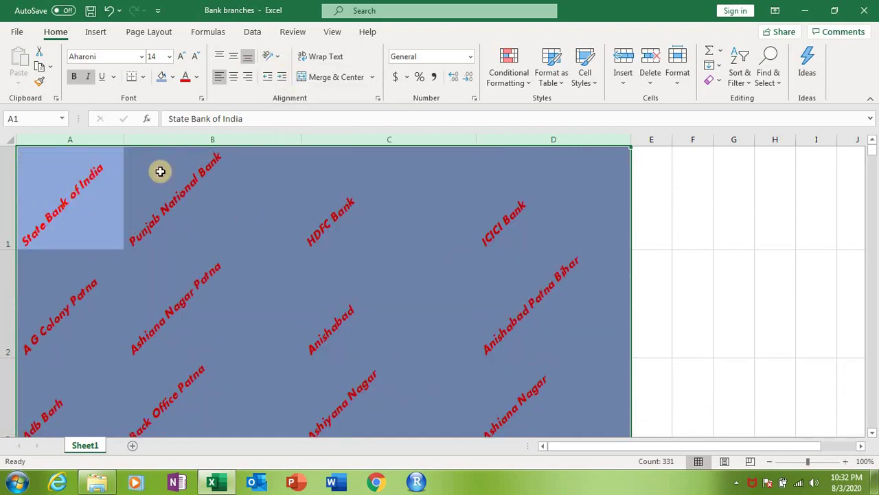
{"action": "left_click", "coordinate": [277, 60]}
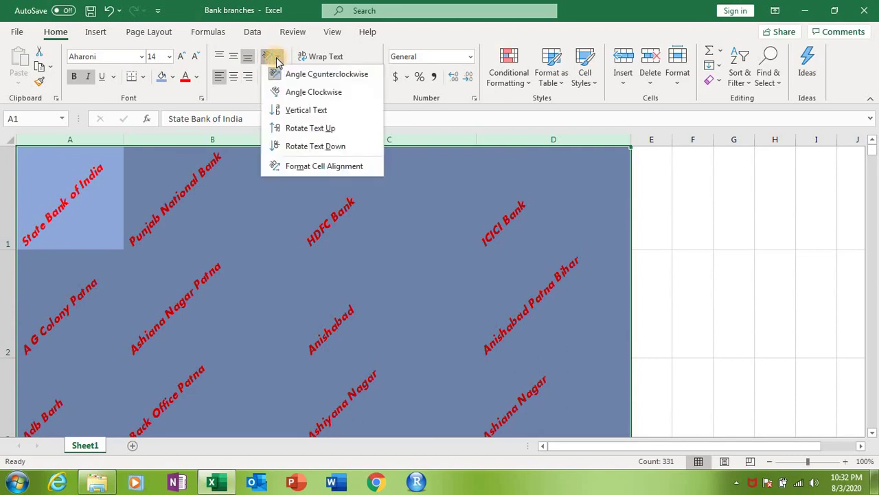
{"action": "left_click", "coordinate": [292, 93]}
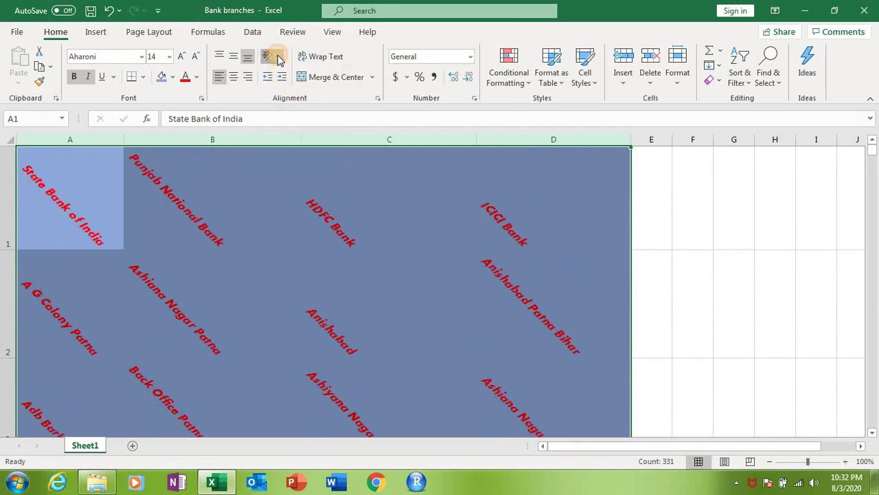
{"action": "left_click", "coordinate": [278, 60]}
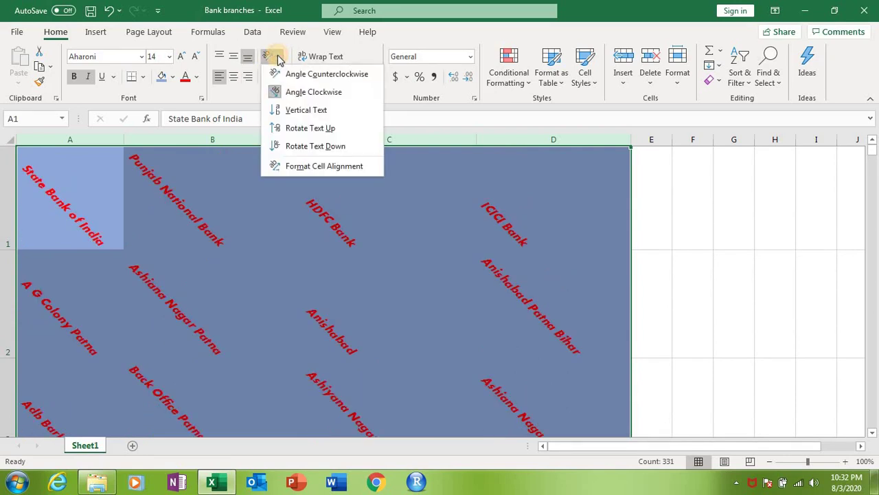
{"action": "left_click", "coordinate": [293, 113]}
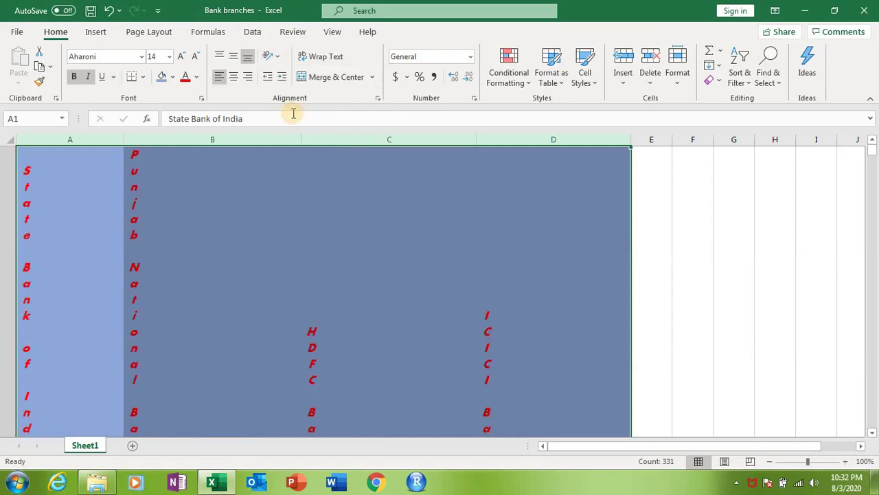
{"action": "left_click", "coordinate": [280, 59]}
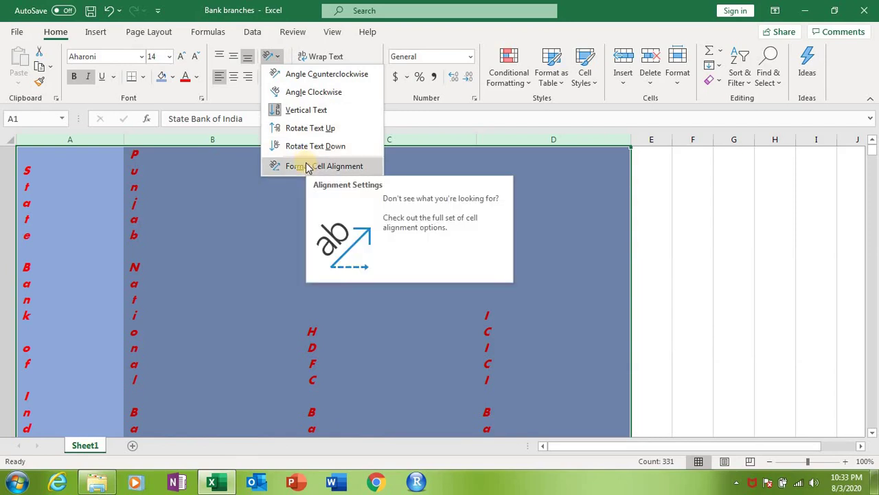
{"action": "left_click", "coordinate": [249, 190]}
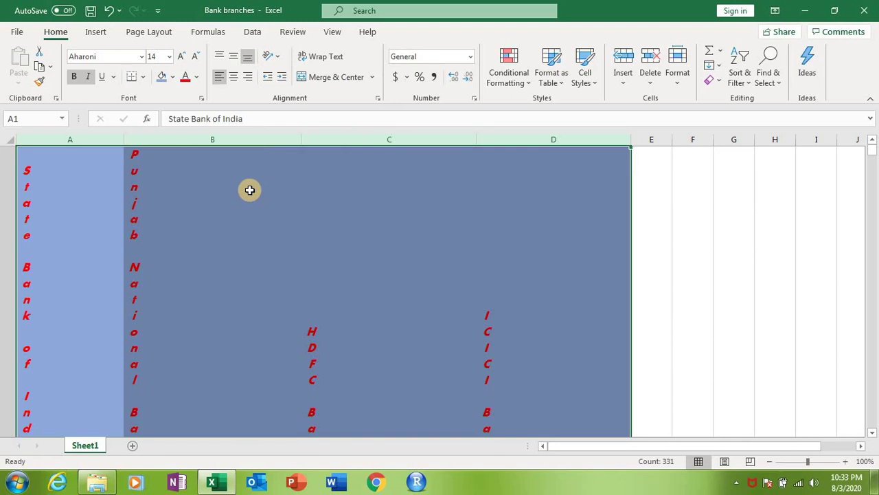
{"action": "key", "text": "ctrl+z"}
{"action": "key", "text": "ctrl+z"}
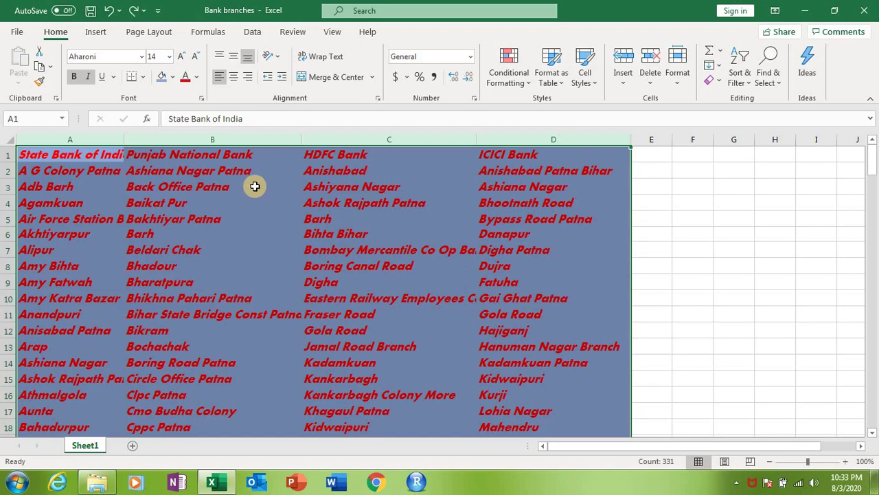
Step: Wrap the text in columns A to D and insert an empty row above the bank name headings
{"action": "left_click", "coordinate": [318, 59]}
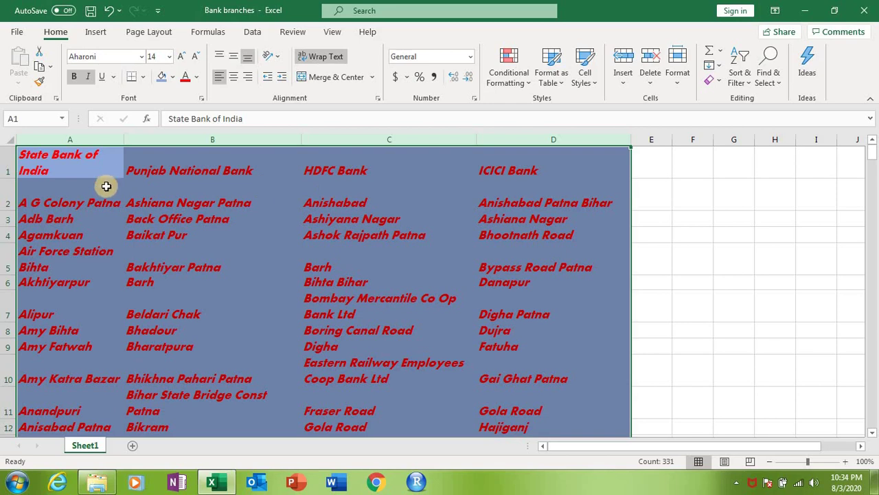
{"action": "right_click", "coordinate": [4, 164]}
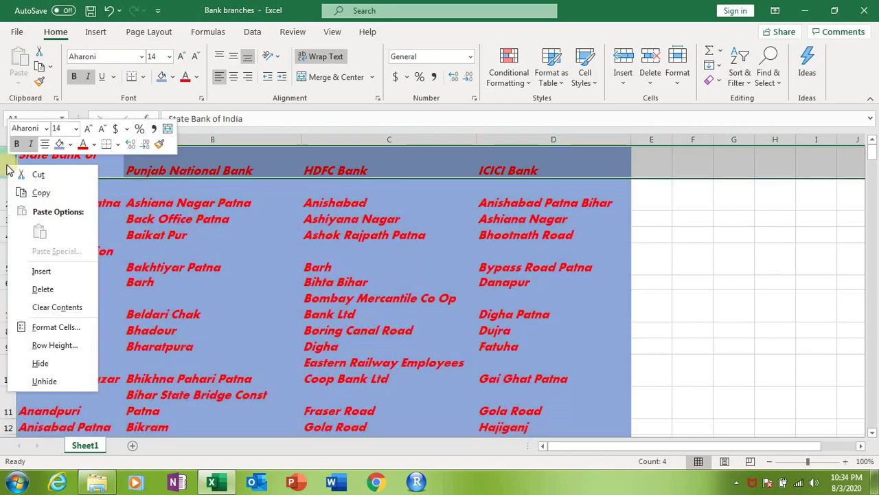
{"action": "left_click", "coordinate": [48, 275]}
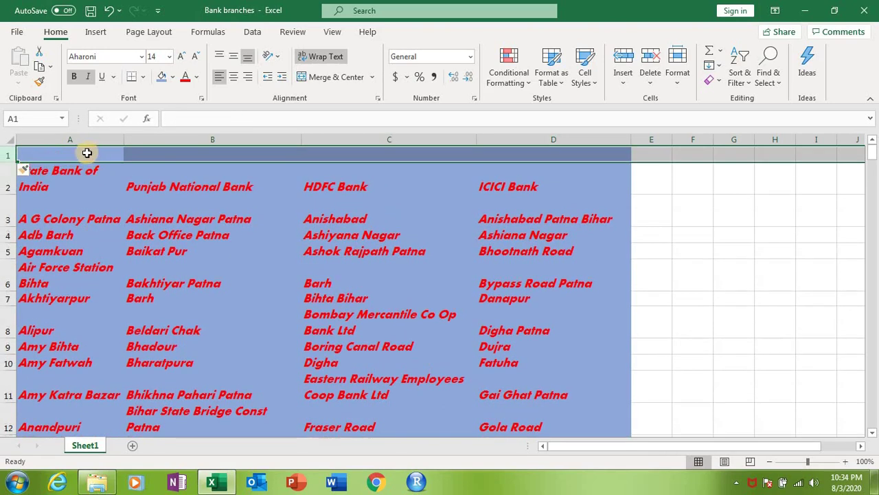
Step: Enter the title "Bank Branches" in cell A1
{"action": "left_click", "coordinate": [87, 153]}
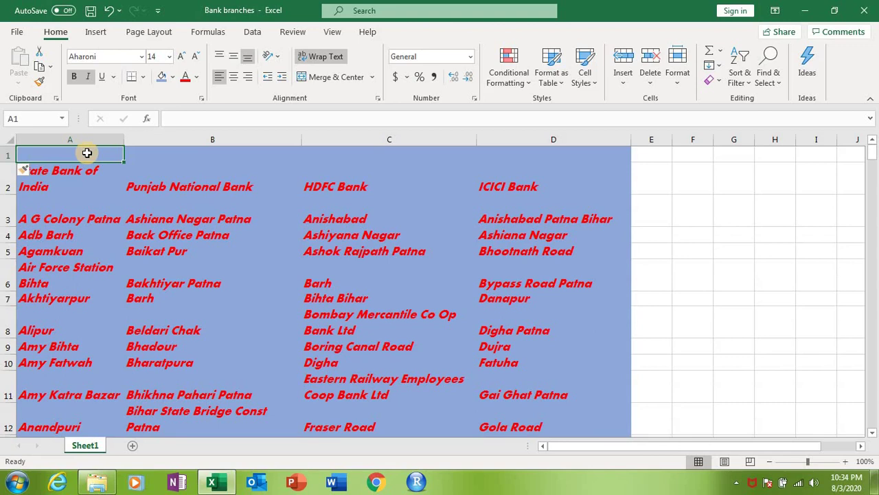
{"action": "type", "text": "B"}
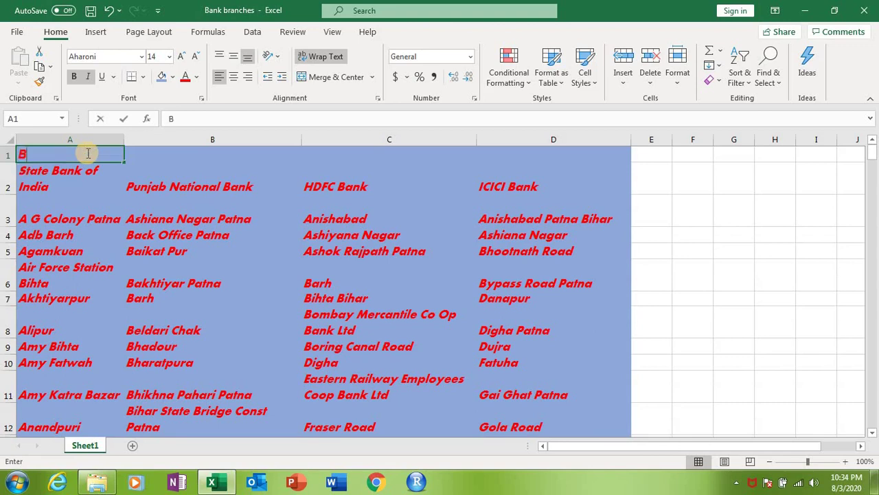
{"action": "type", "text": "ankaghat"}
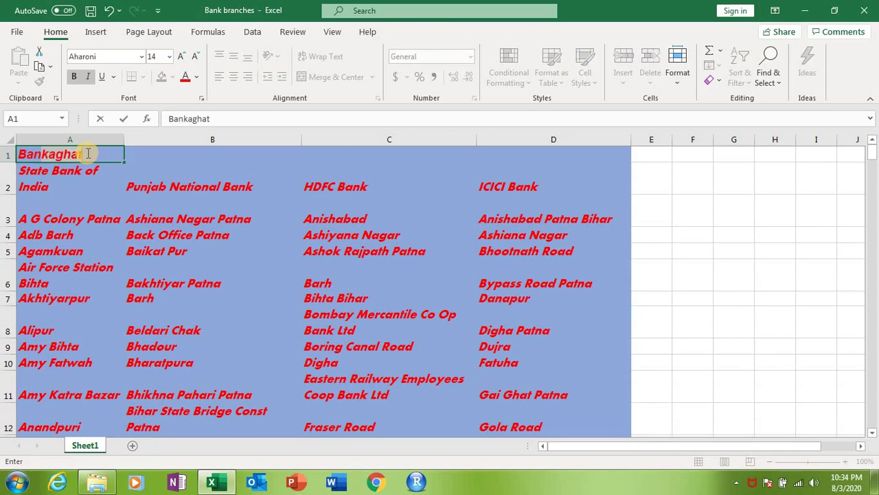
{"action": "key", "text": "BackSpace"}
{"action": "type", "text": "Bank B"}
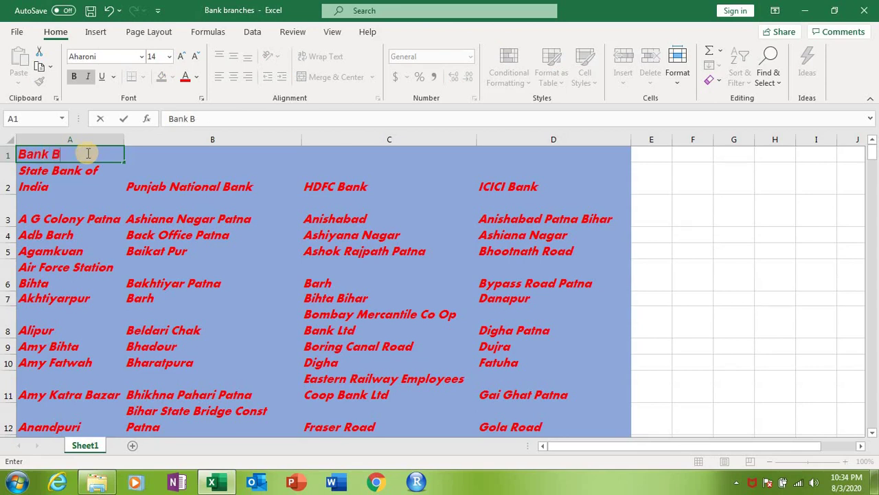
{"action": "type", "text": "ranches"}
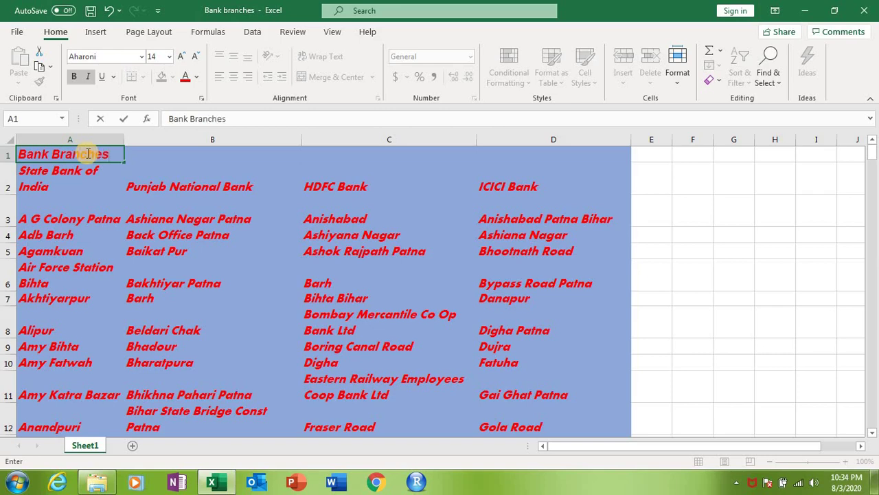
{"action": "left_click", "coordinate": [87, 190]}
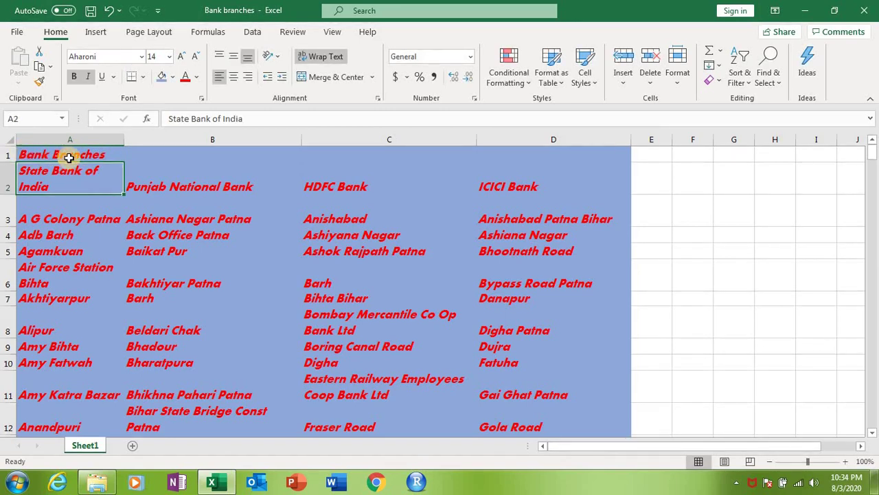
Step: Merge cells A1 to D1 and centre the title across them
{"action": "left_click_drag", "start_coordinate": [30, 153], "coordinate": [550, 150]}
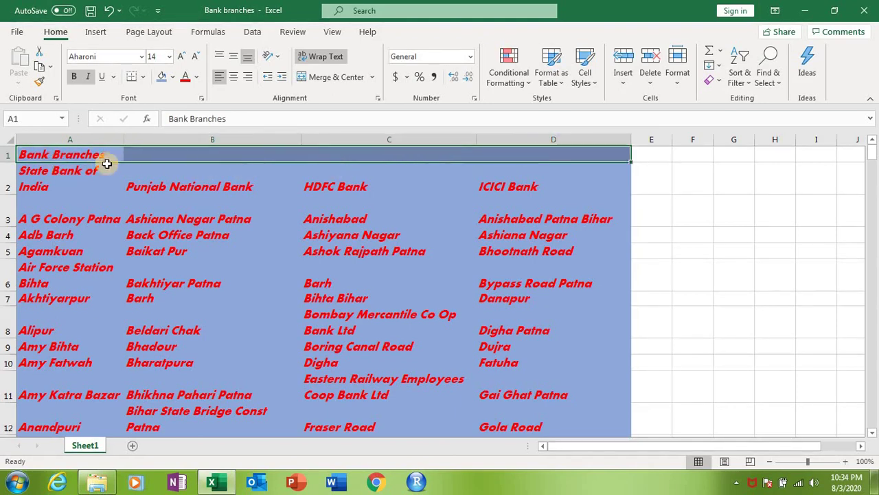
{"action": "left_click", "coordinate": [45, 174]}
{"action": "left_click_drag", "start_coordinate": [65, 149], "coordinate": [523, 156]}
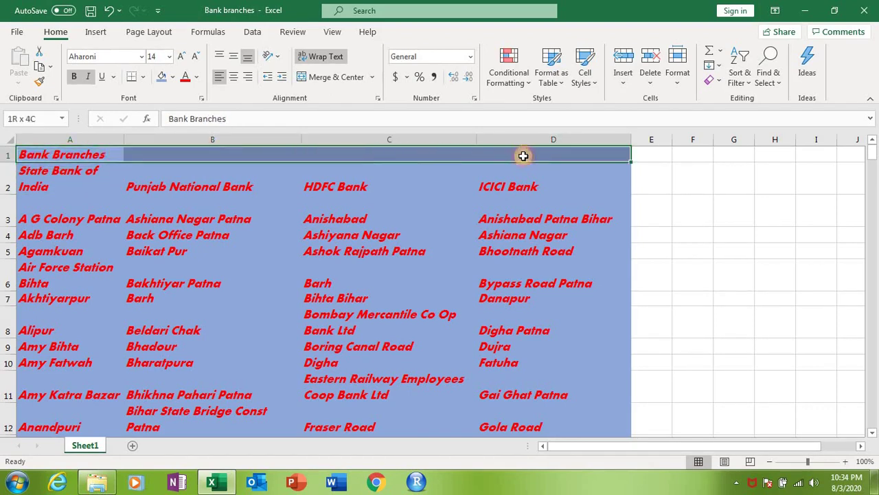
{"action": "left_click", "coordinate": [337, 81]}
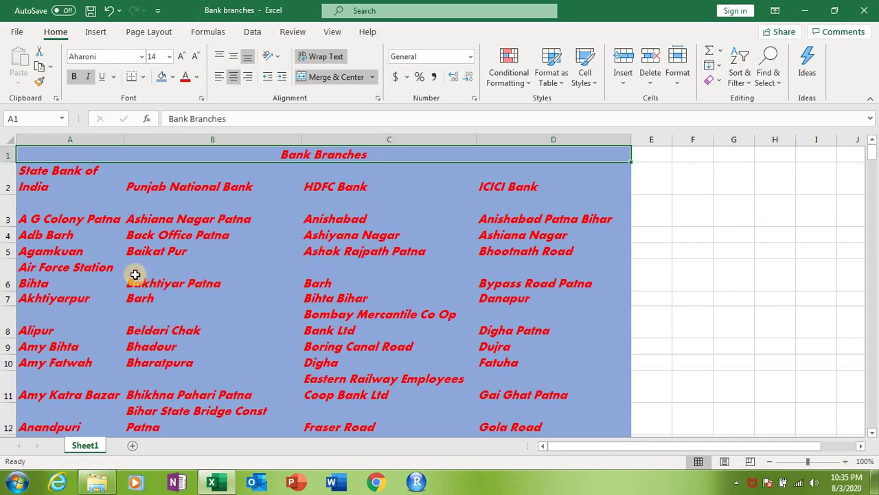
Step: Save the workbook to the Desktop under the new name "recent banks" as an Excel Workbook, and select cell G2
{"action": "left_click", "coordinate": [17, 32]}
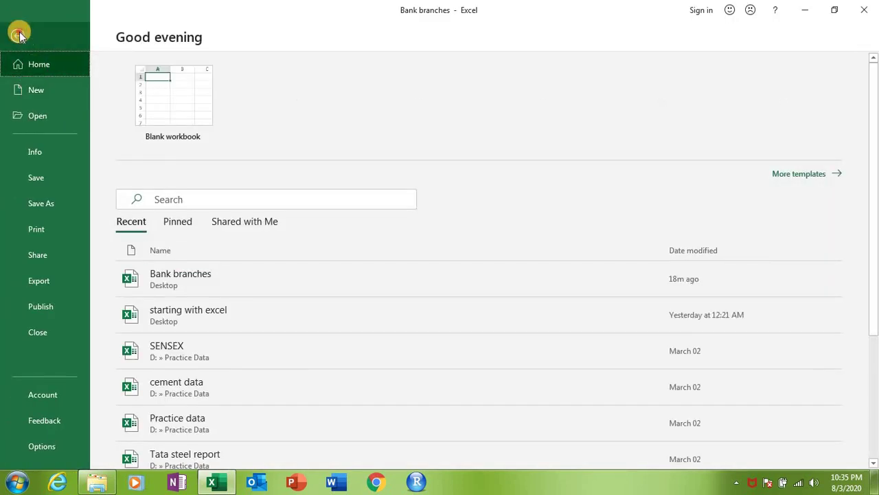
{"action": "left_click", "coordinate": [19, 37]}
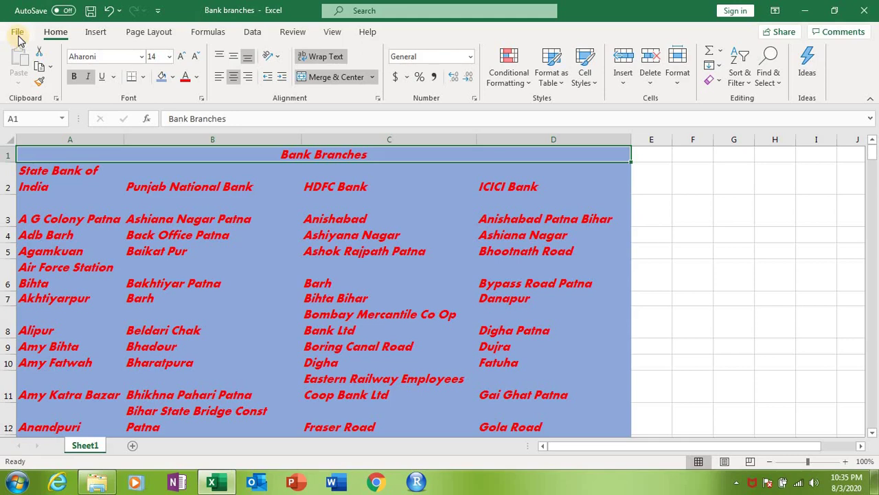
{"action": "left_click", "coordinate": [18, 35]}
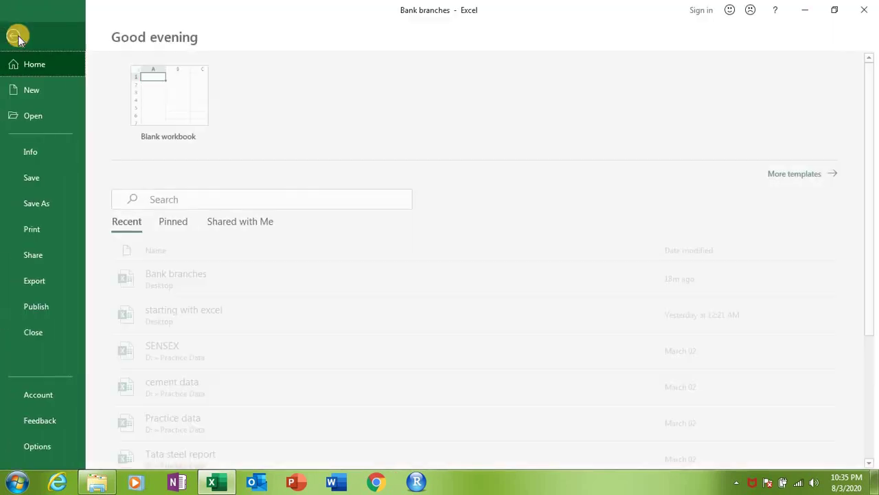
{"action": "left_click", "coordinate": [45, 207]}
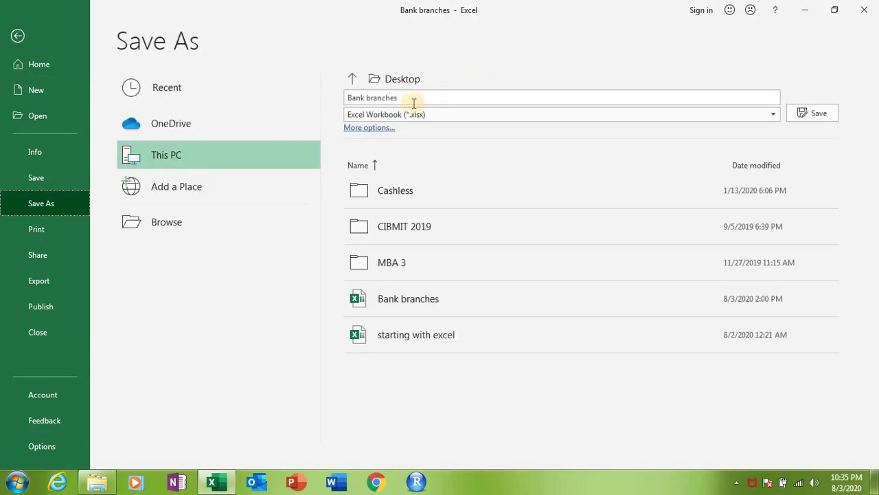
{"action": "left_click", "coordinate": [415, 99]}
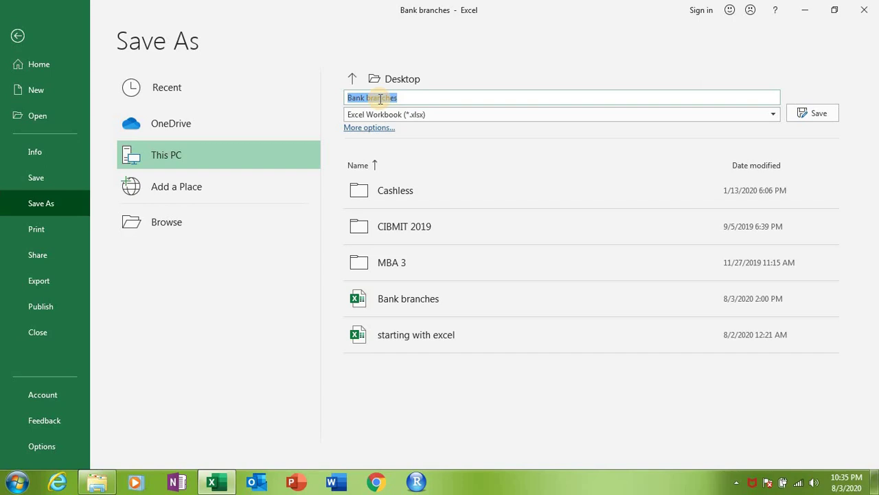
{"action": "type", "text": "recent banks"}
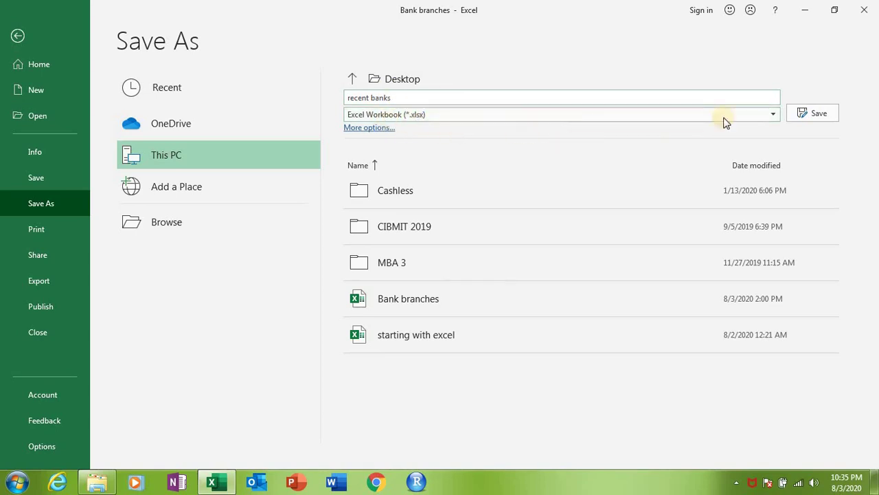
{"action": "left_click", "coordinate": [814, 115]}
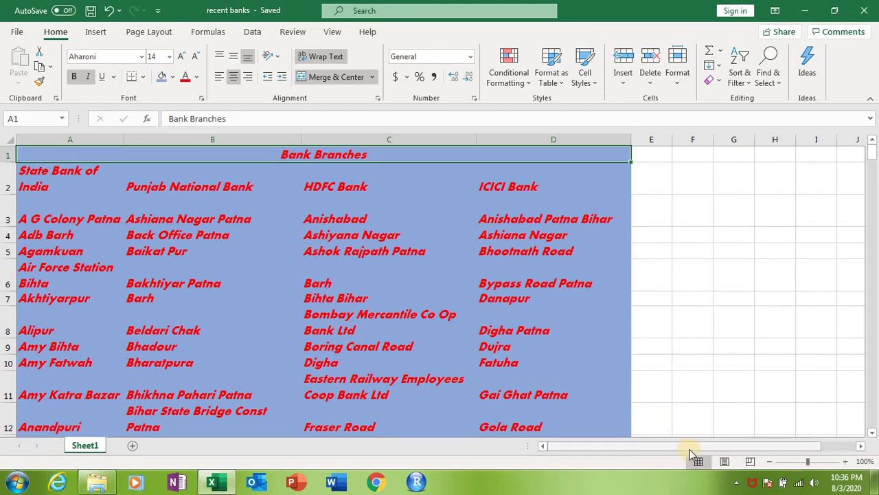
{"action": "left_click", "coordinate": [734, 178]}
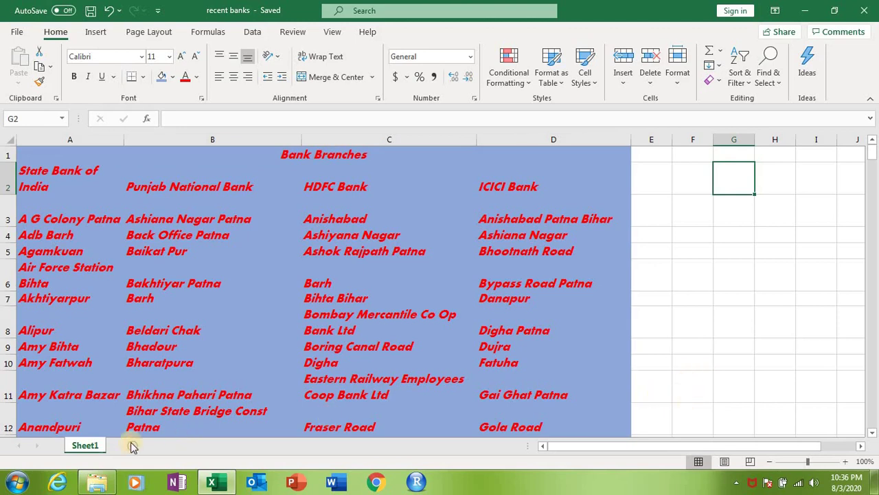
Step: Rename the worksheet Sheet1 as "Banking"
{"action": "left_click", "coordinate": [87, 446]}
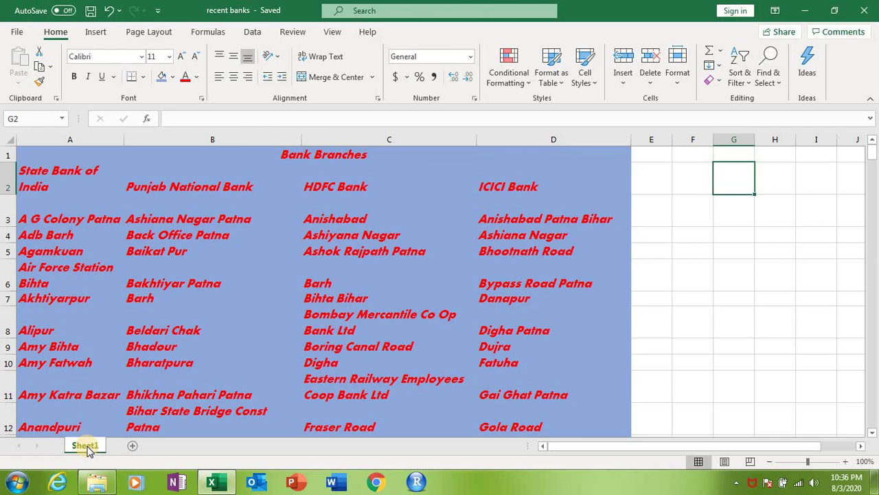
{"action": "right_click", "coordinate": [87, 447]}
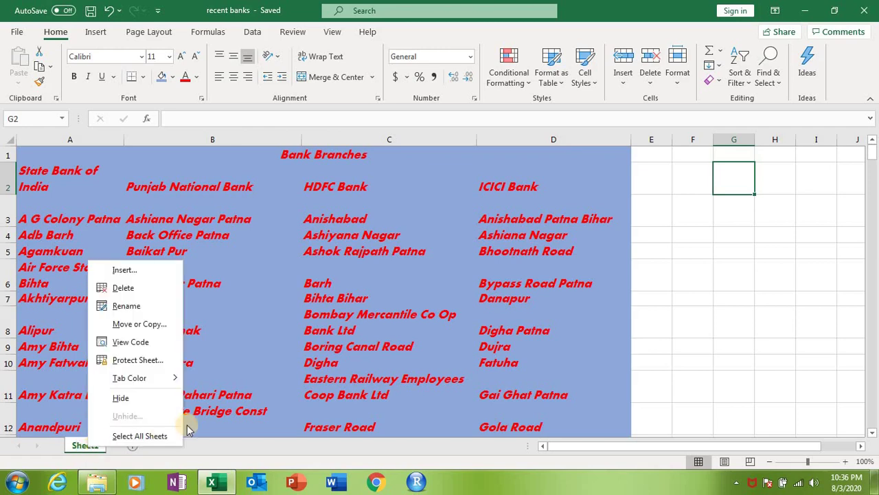
{"action": "left_click", "coordinate": [86, 445]}
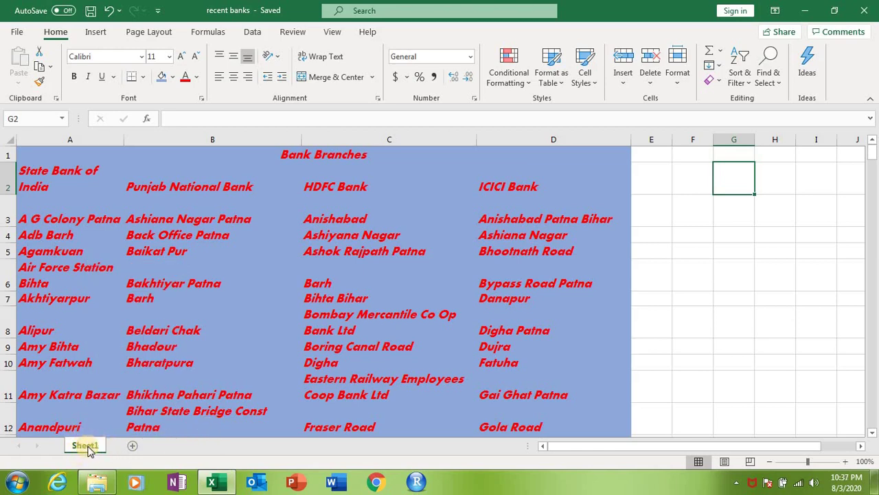
{"action": "double_click", "coordinate": [86, 445]}
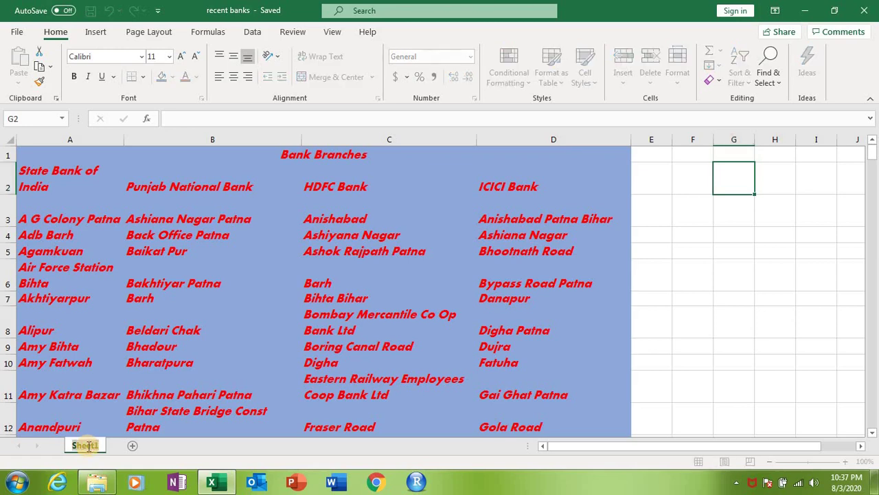
{"action": "type", "text": "BB"}
{"action": "key", "text": "BackSpace"}
{"action": "type", "text": "anking"}
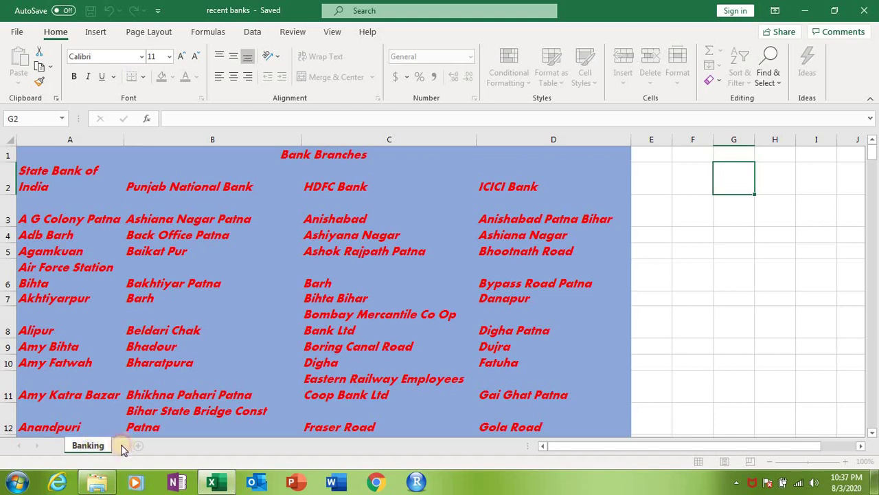
{"action": "left_click", "coordinate": [121, 445]}
Step: Create a copy of the Banking sheet before the original in the same workbook, and compare both sheets, ending on the copy
{"action": "left_click", "coordinate": [93, 447]}
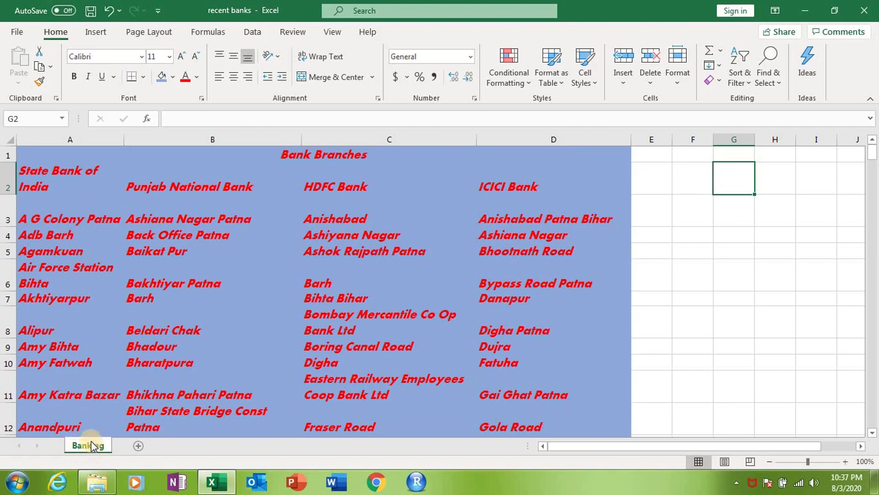
{"action": "right_click", "coordinate": [91, 450]}
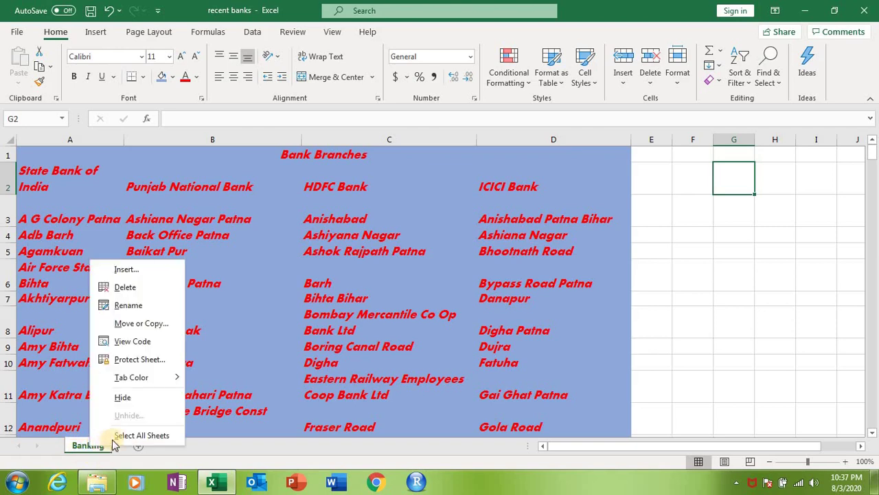
{"action": "left_click", "coordinate": [142, 324]}
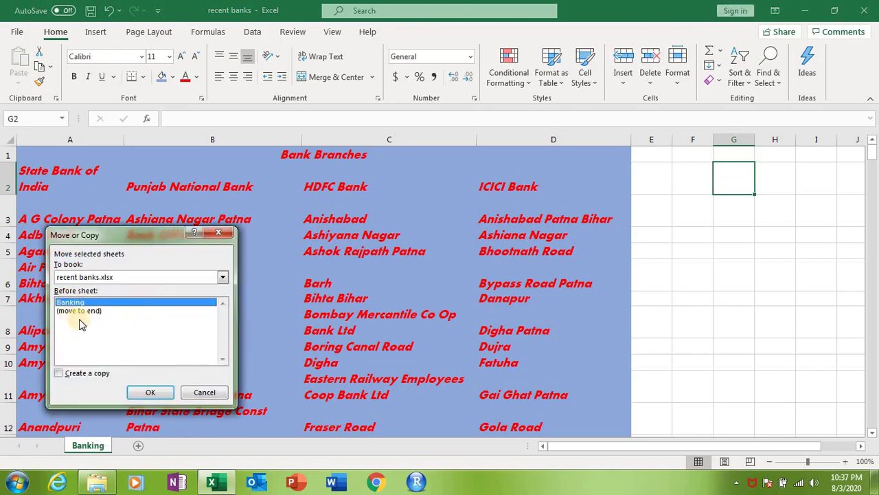
{"action": "left_click", "coordinate": [59, 373]}
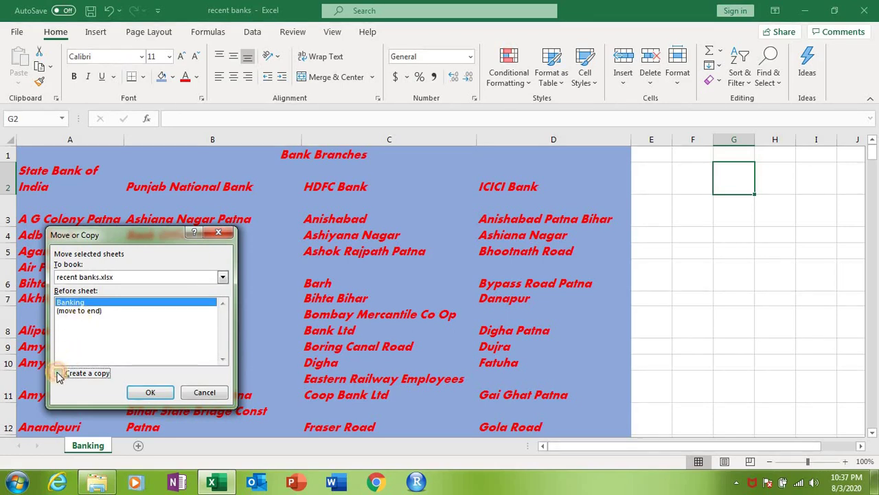
{"action": "left_click", "coordinate": [147, 392]}
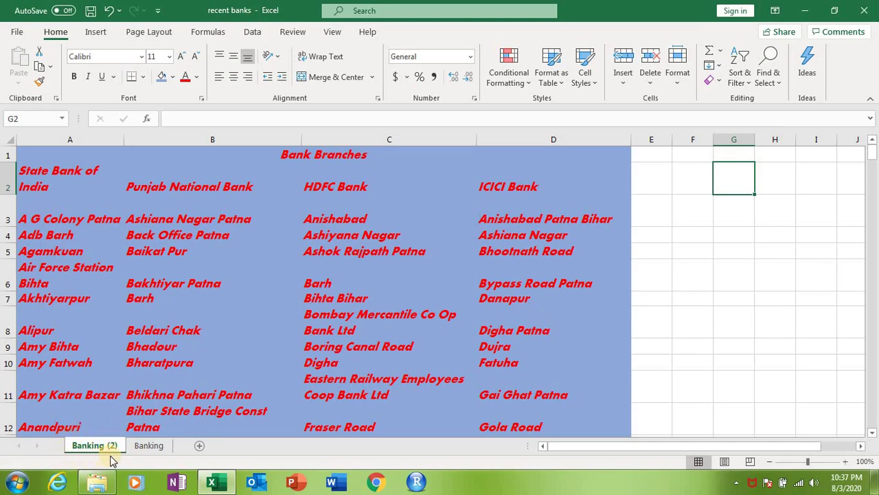
{"action": "left_click", "coordinate": [143, 447]}
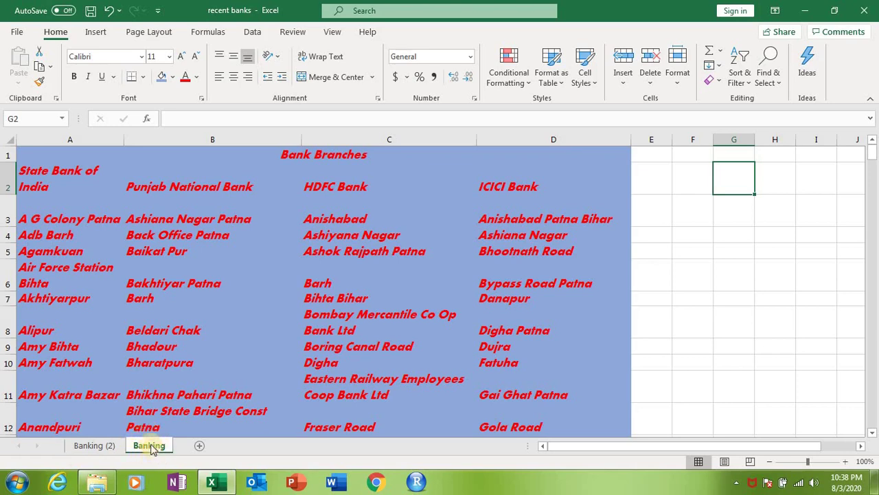
{"action": "left_click", "coordinate": [98, 447]}
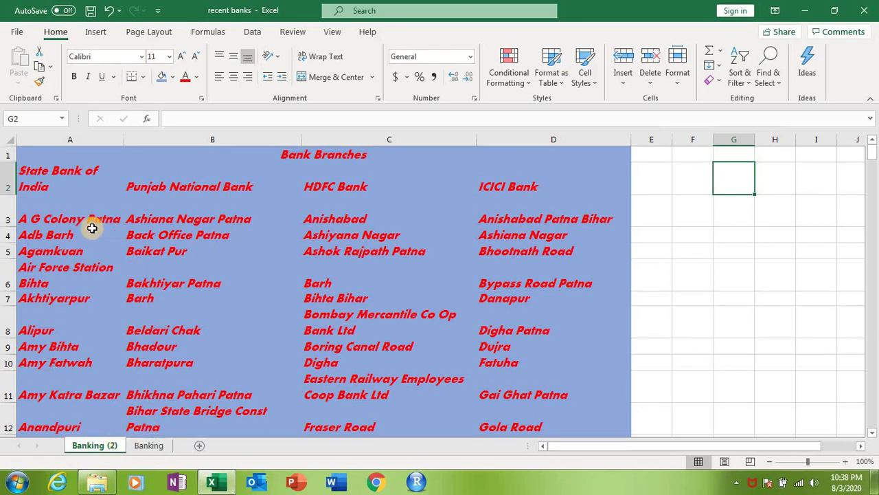